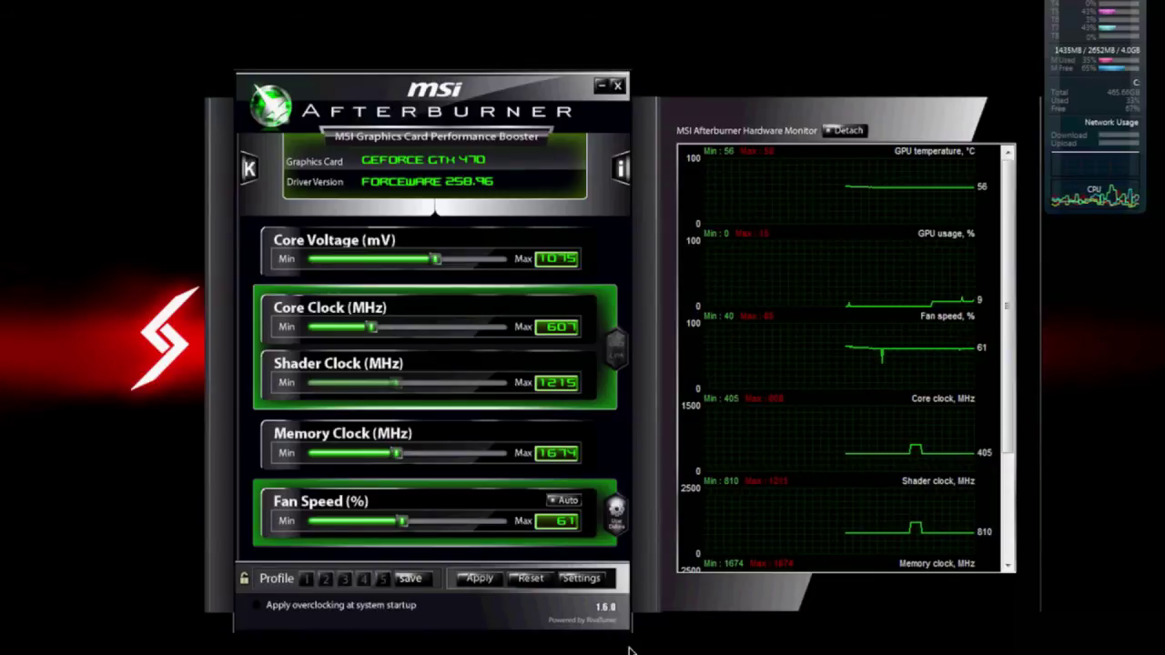
Review Afterburner's automatic fan speed curve, then toggle the user-defined fan profile off and back on
click(581, 579)
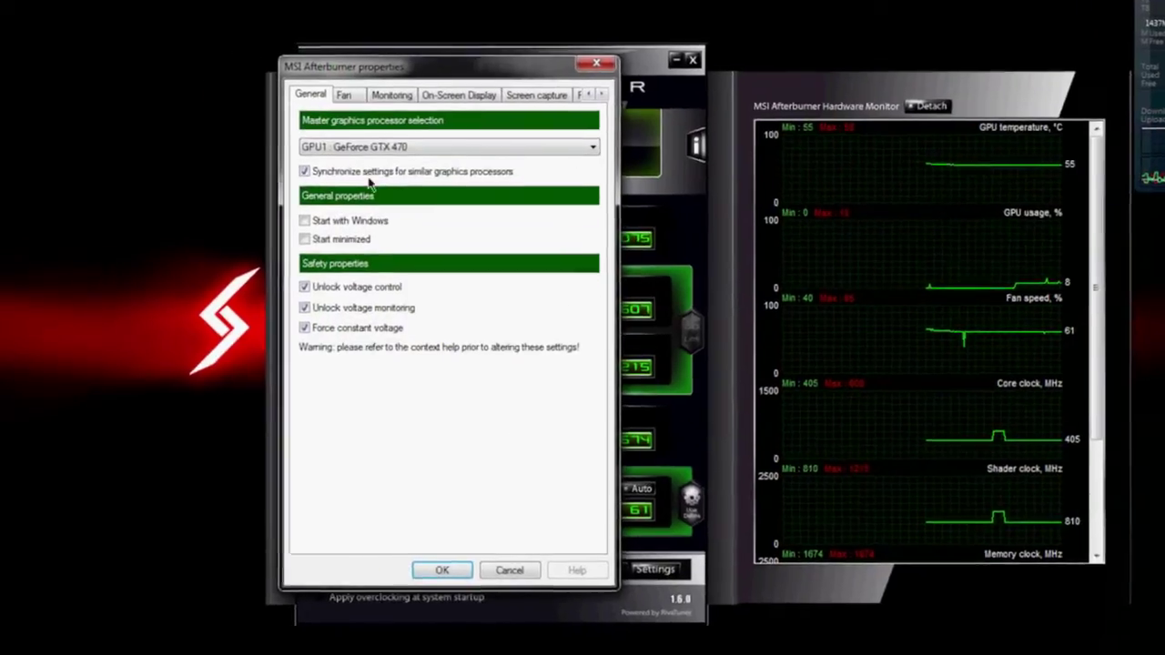
drag(368, 67, 18, 66)
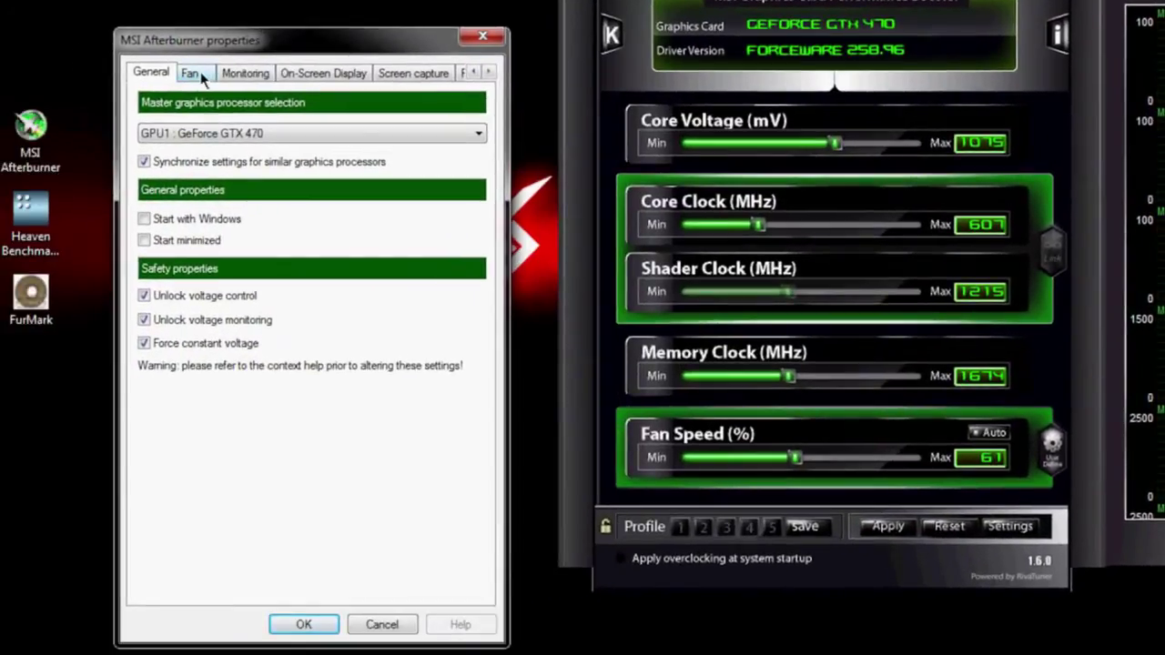
click(201, 77)
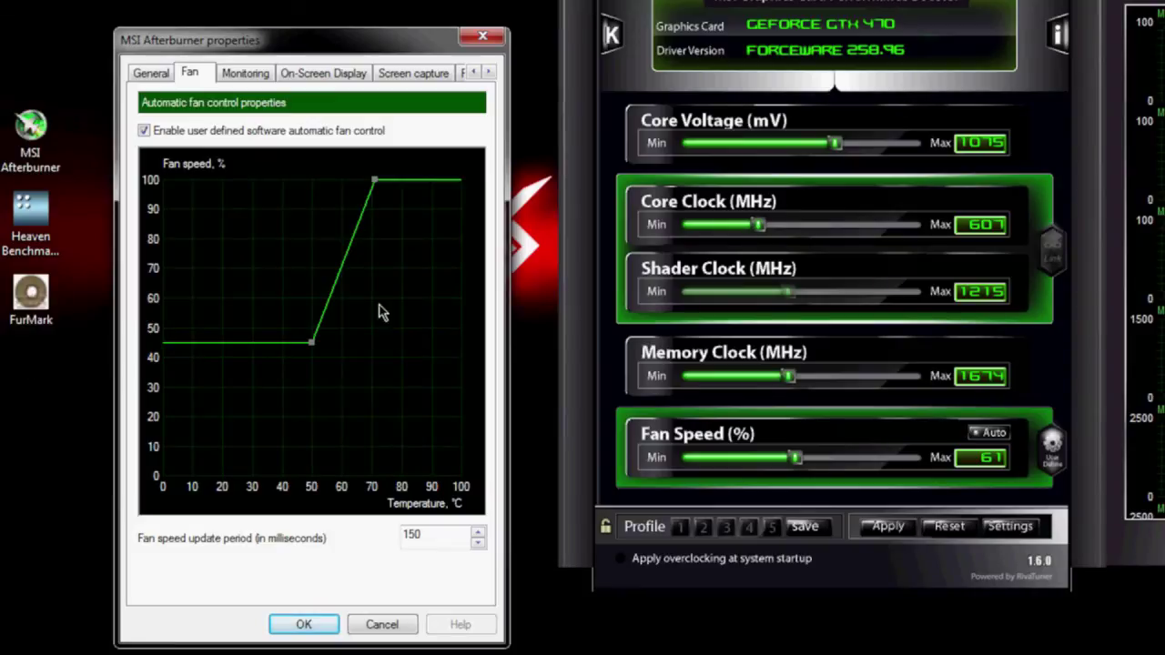
click(304, 626)
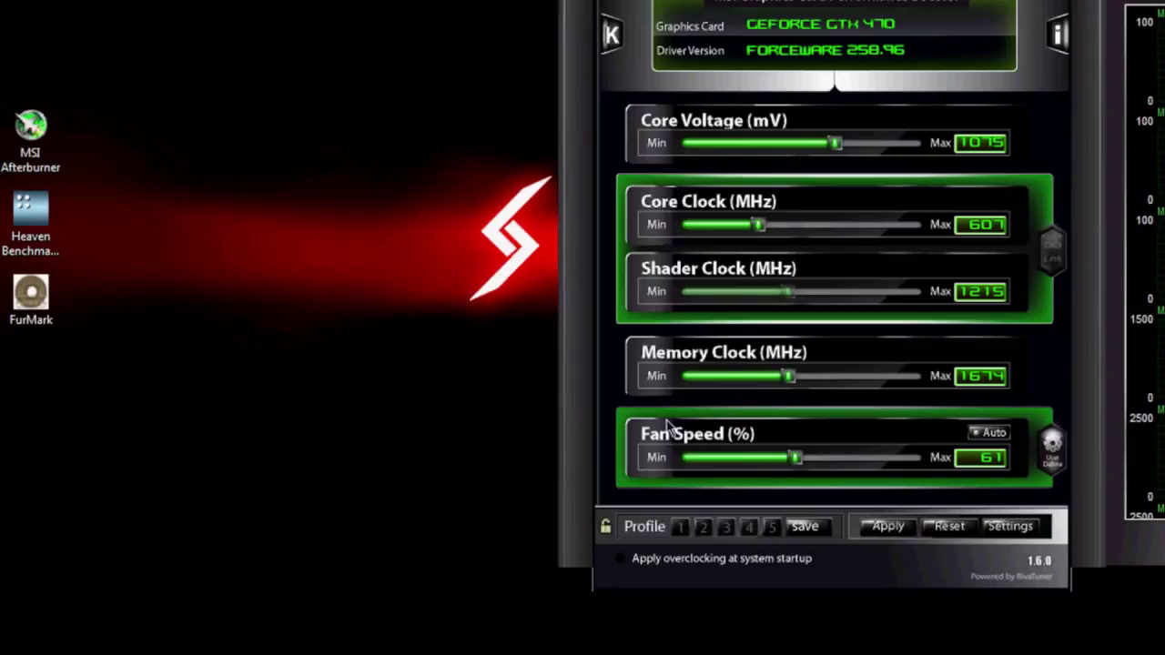
click(1053, 455)
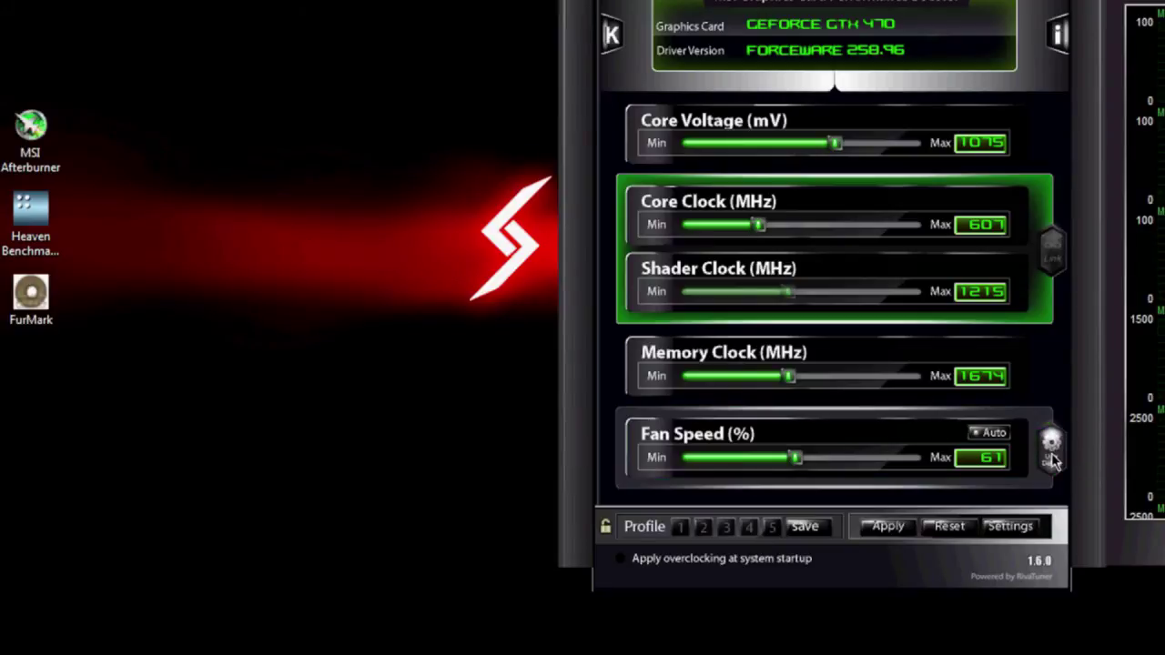
click(1052, 457)
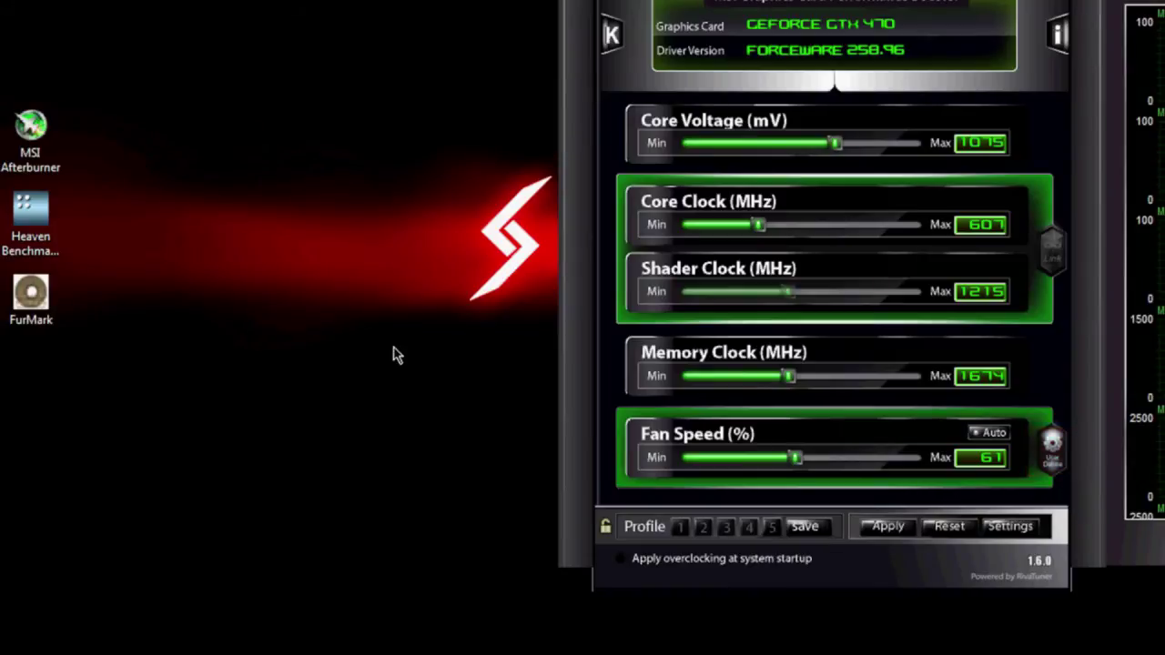
Launch the Heaven Benchmark launcher and keep the API at DirectX 11
double_click(50, 223)
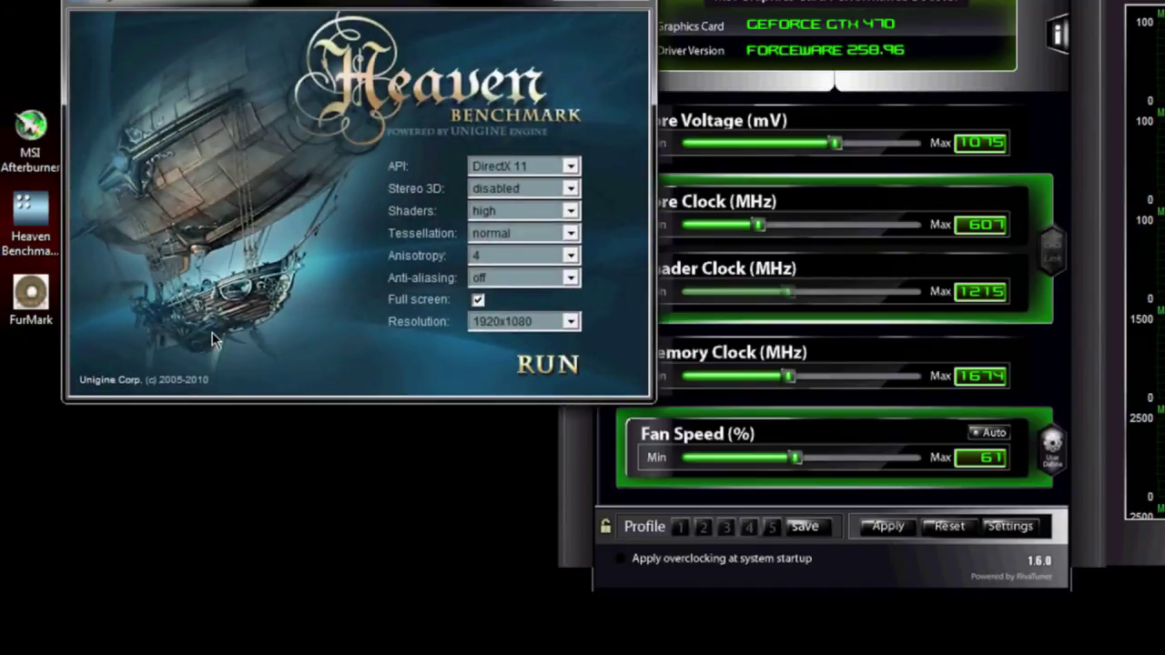
drag(247, 3, 283, 0)
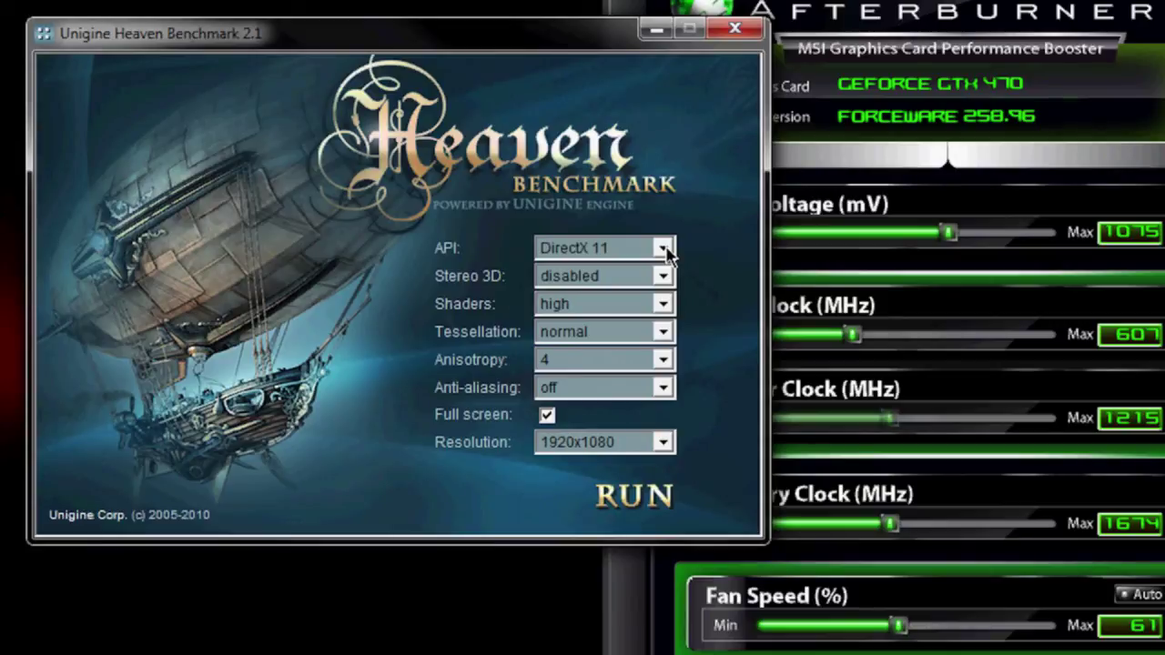
click(667, 253)
click(666, 253)
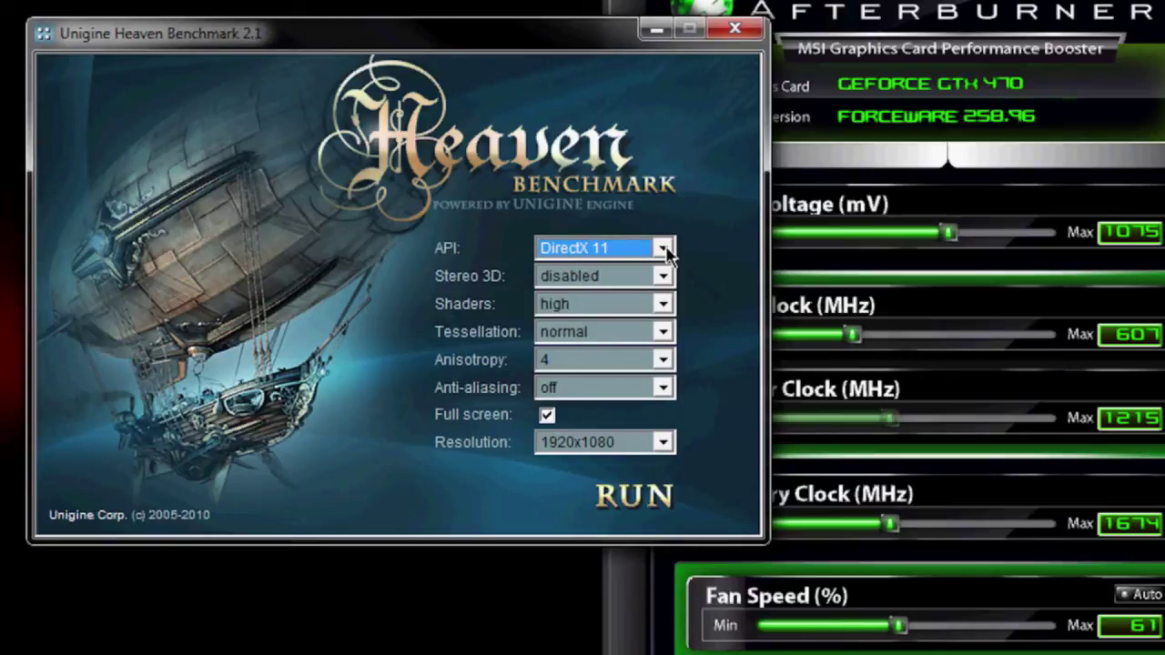
Keep Stereo 3D disabled and anisotropy at 4, and set anti-aliasing to 4x
click(666, 279)
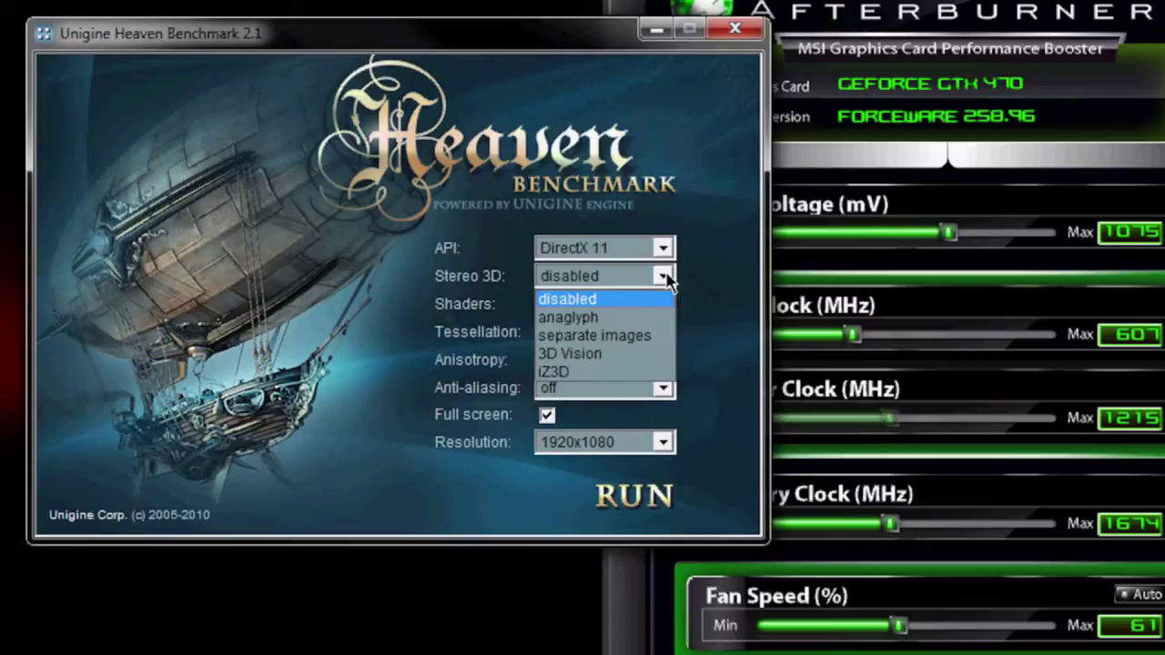
click(666, 278)
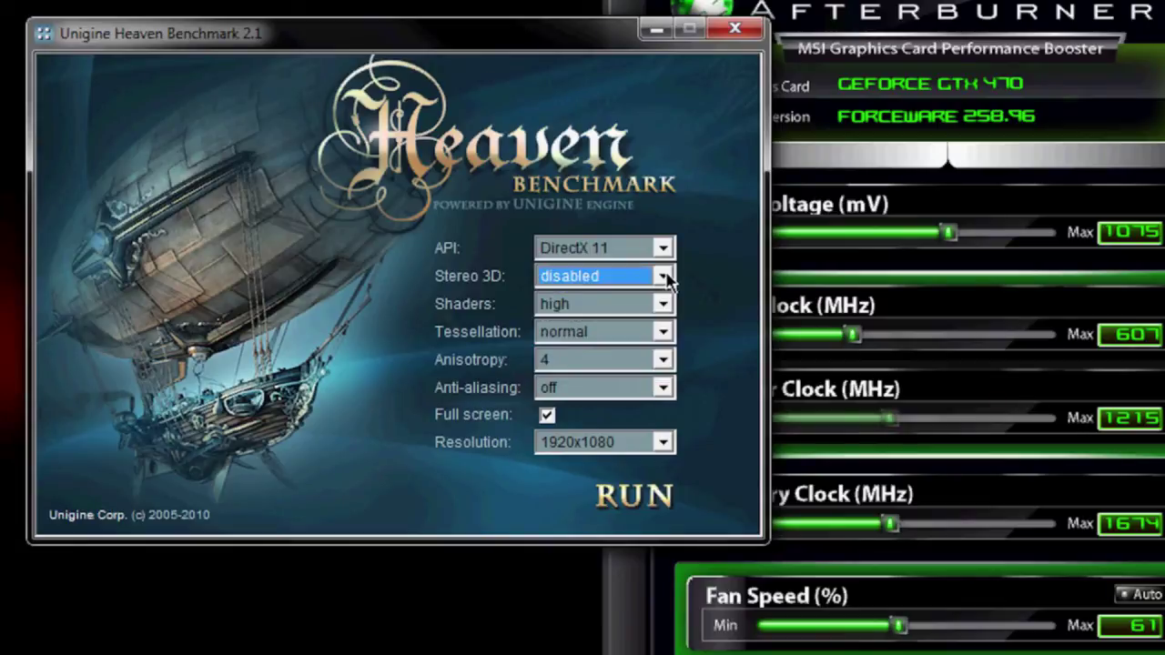
click(665, 362)
click(666, 363)
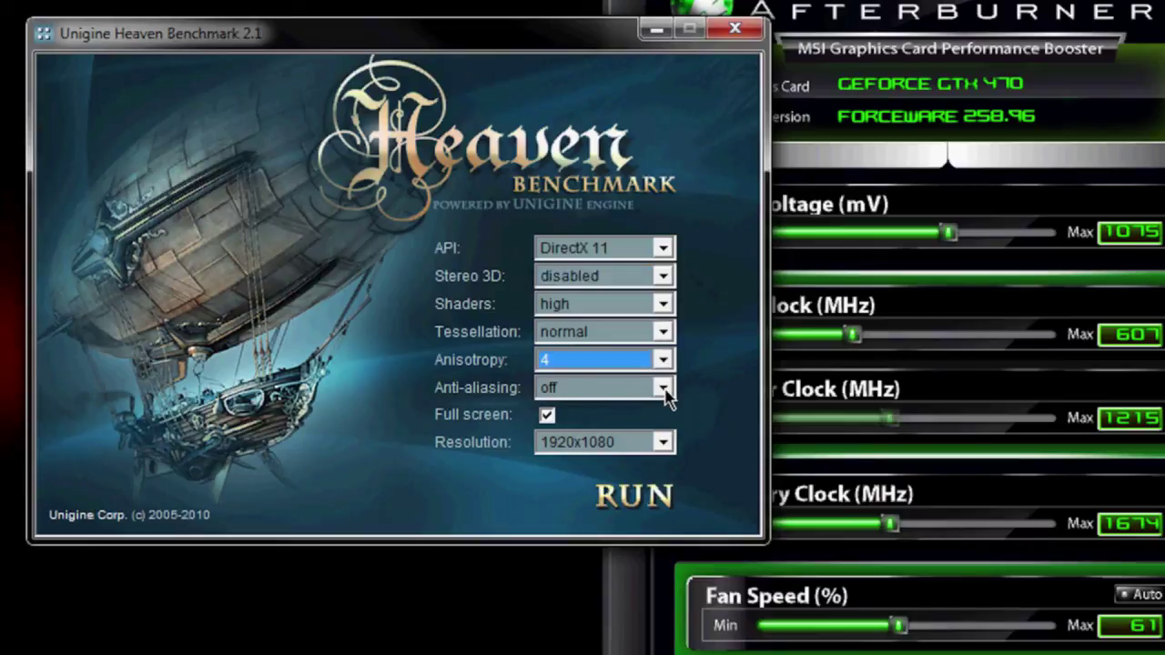
click(665, 390)
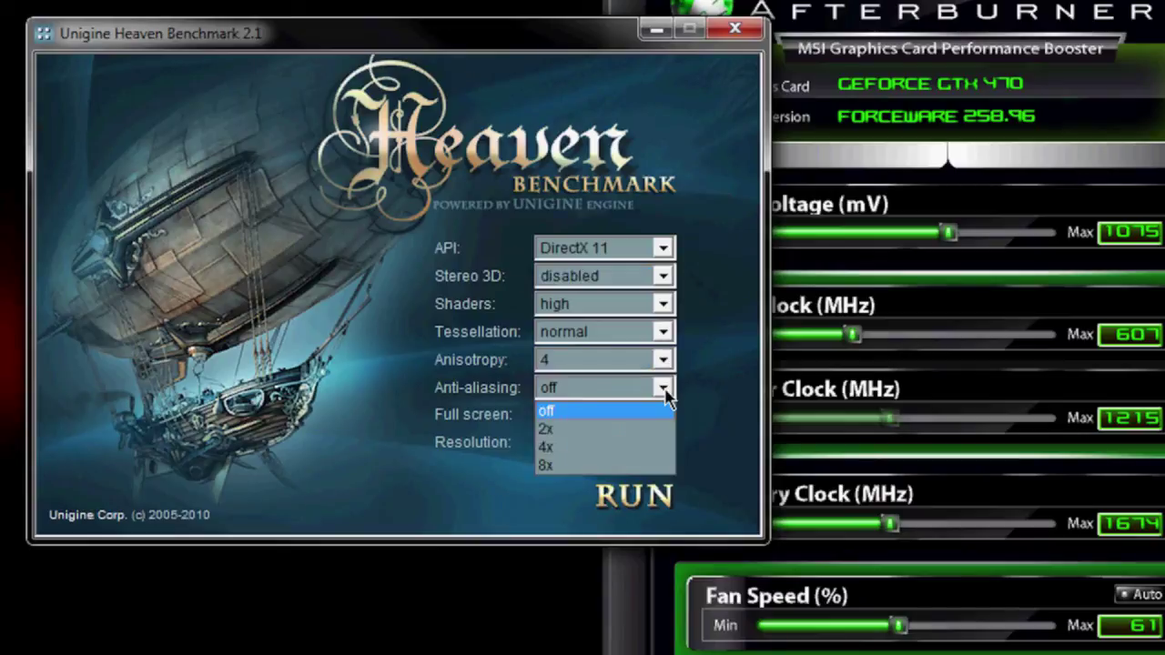
click(661, 448)
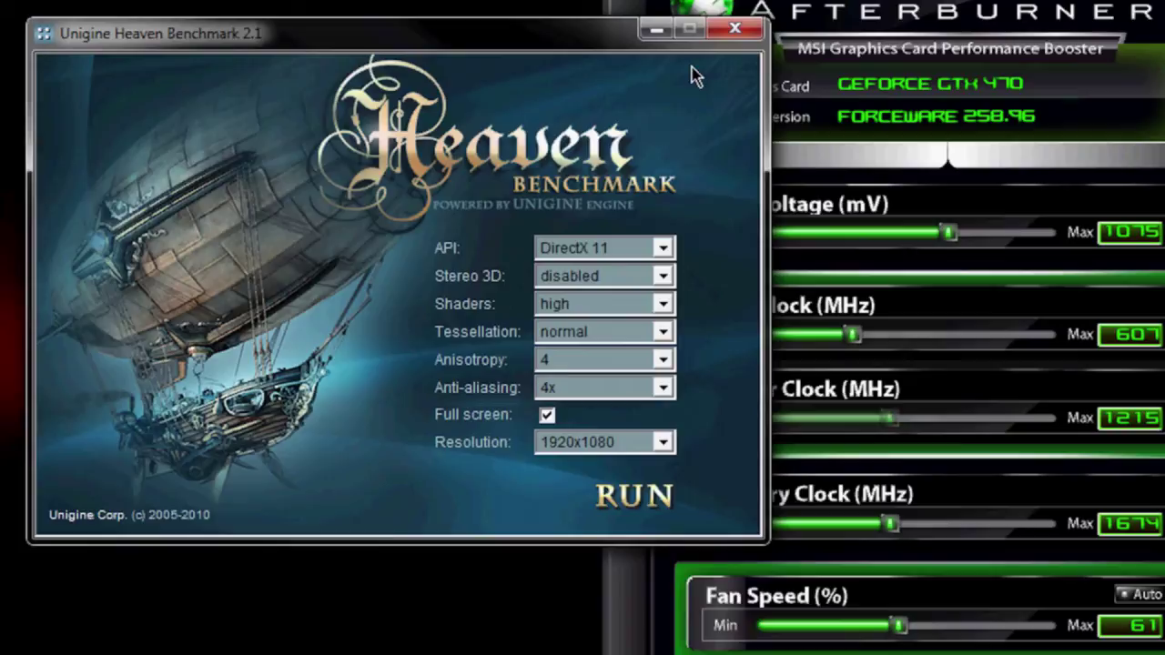
Close the Heaven launcher and place FurMark's Startup Options window left of Afterburner
click(737, 29)
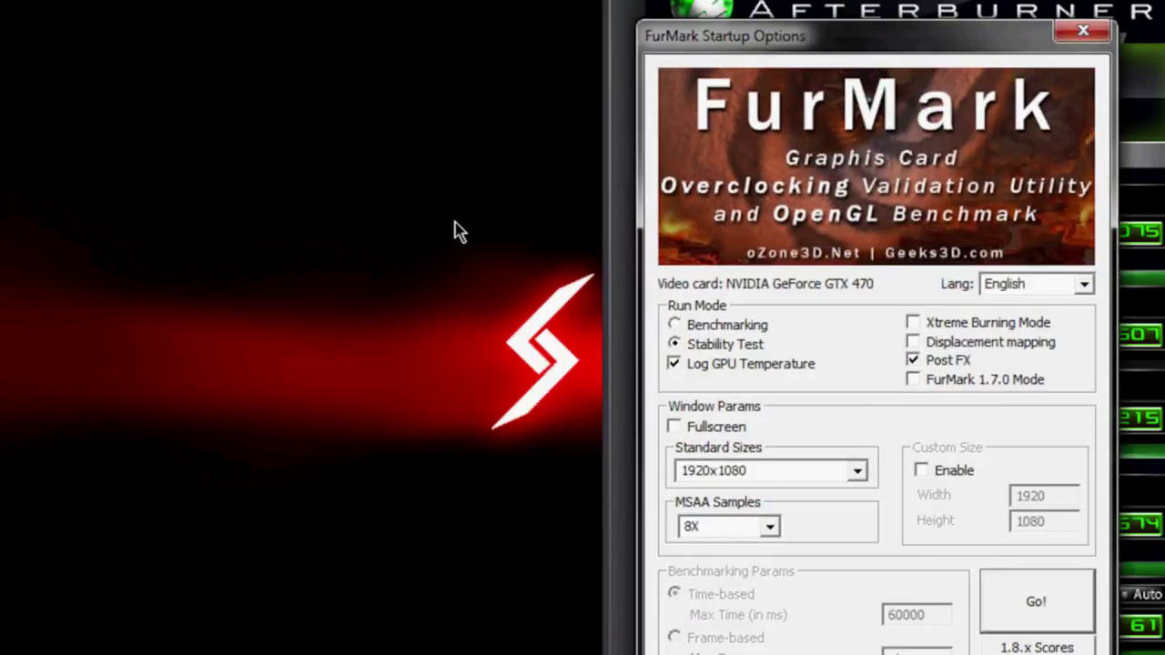
drag(782, 41, 251, 47)
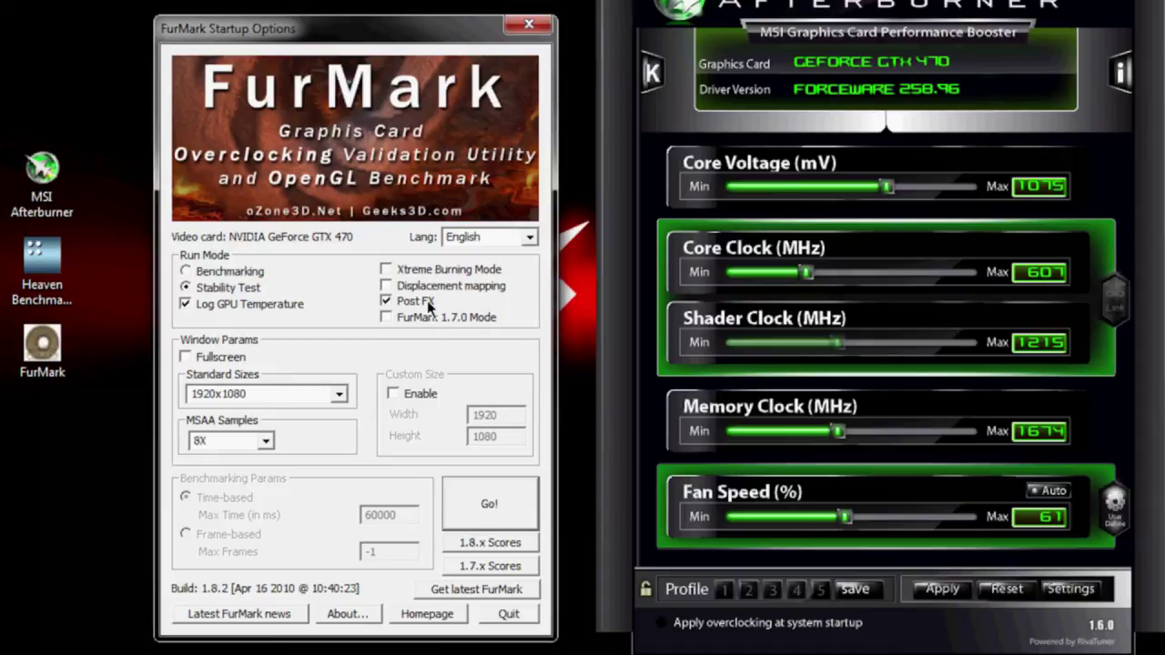
Enable Fullscreen in FurMark's startup options and keep MSAA Samples at 8X
click(185, 357)
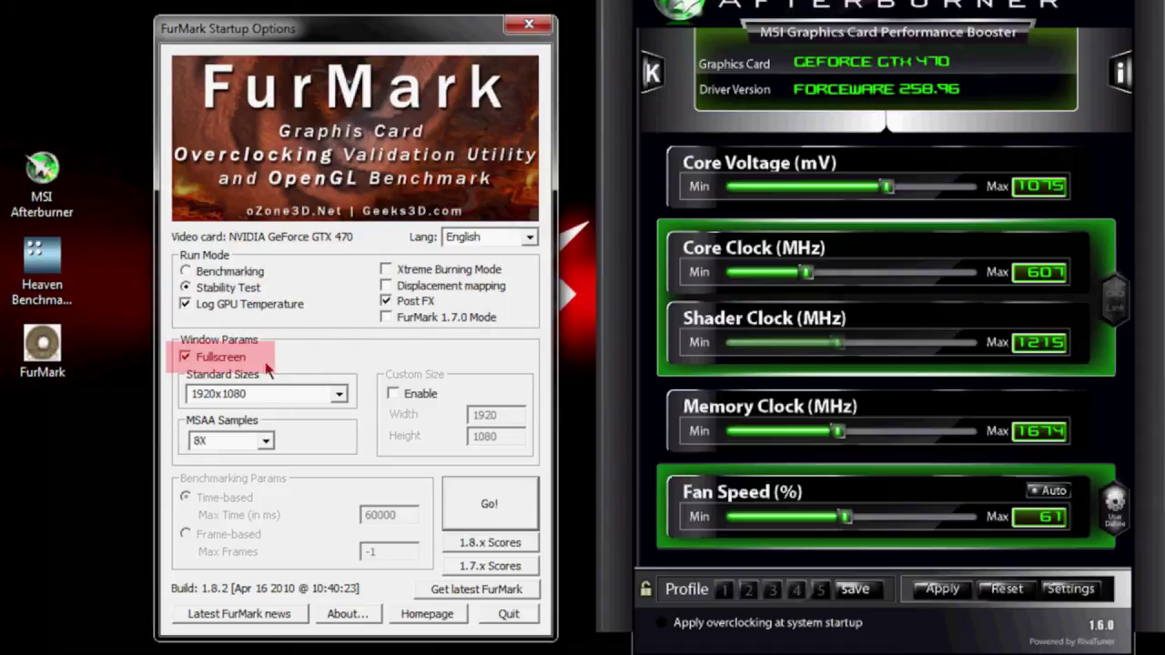
click(266, 442)
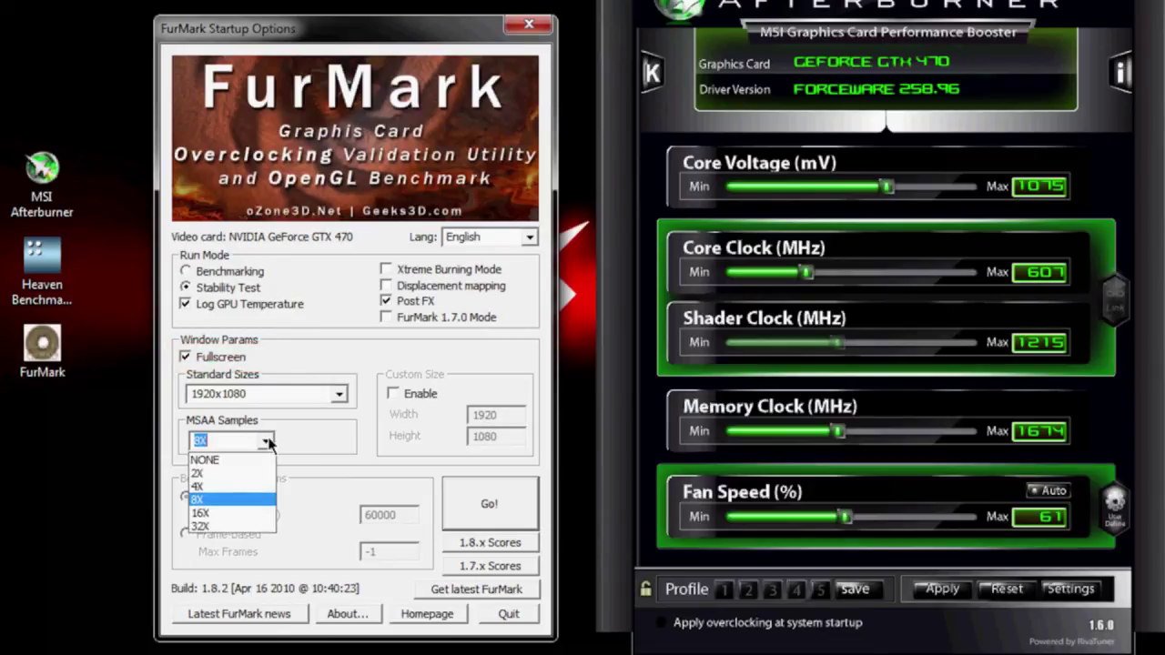
click(270, 444)
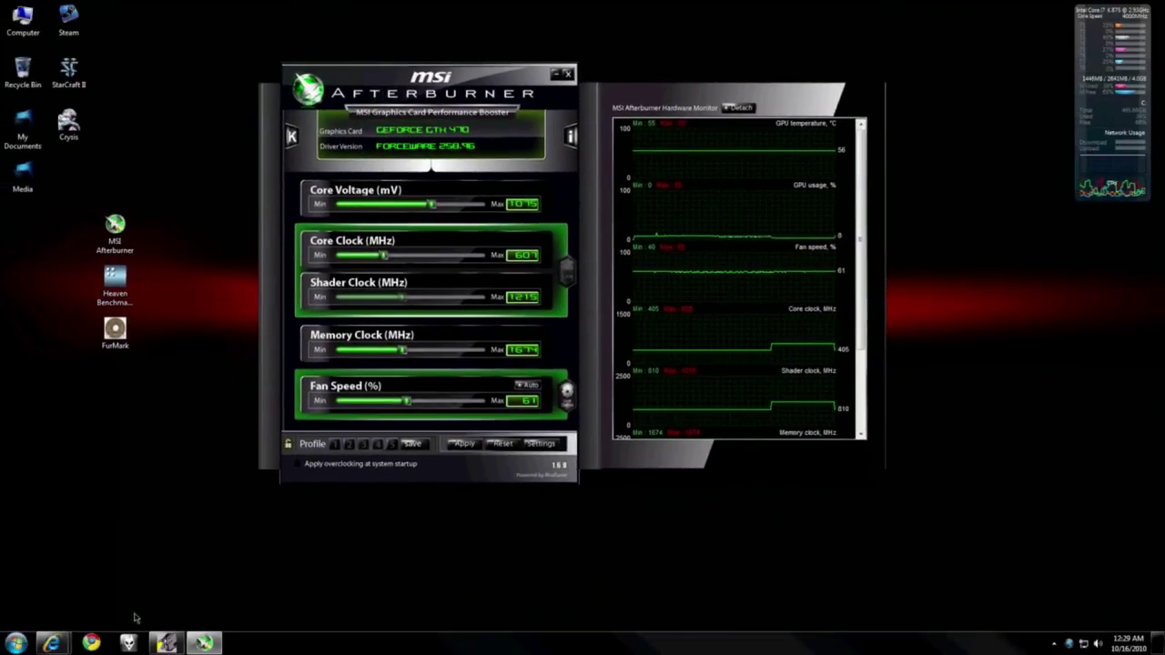
Launch Snipping Tool and capture the region around the Afterburner windows
click(16, 643)
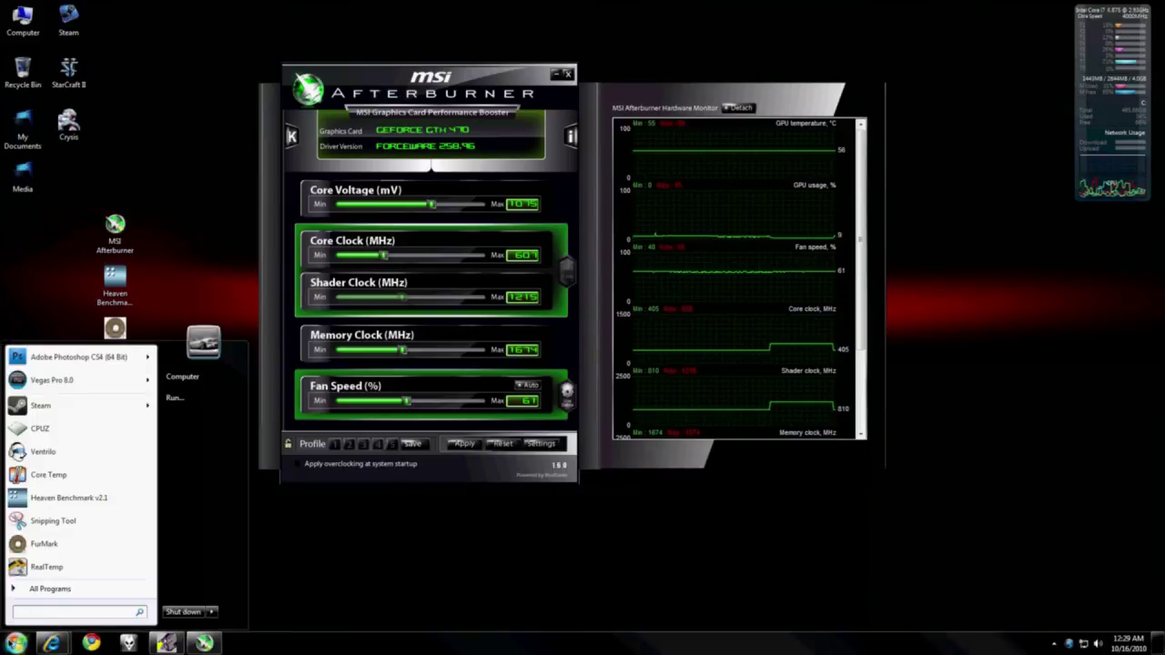
click(55, 521)
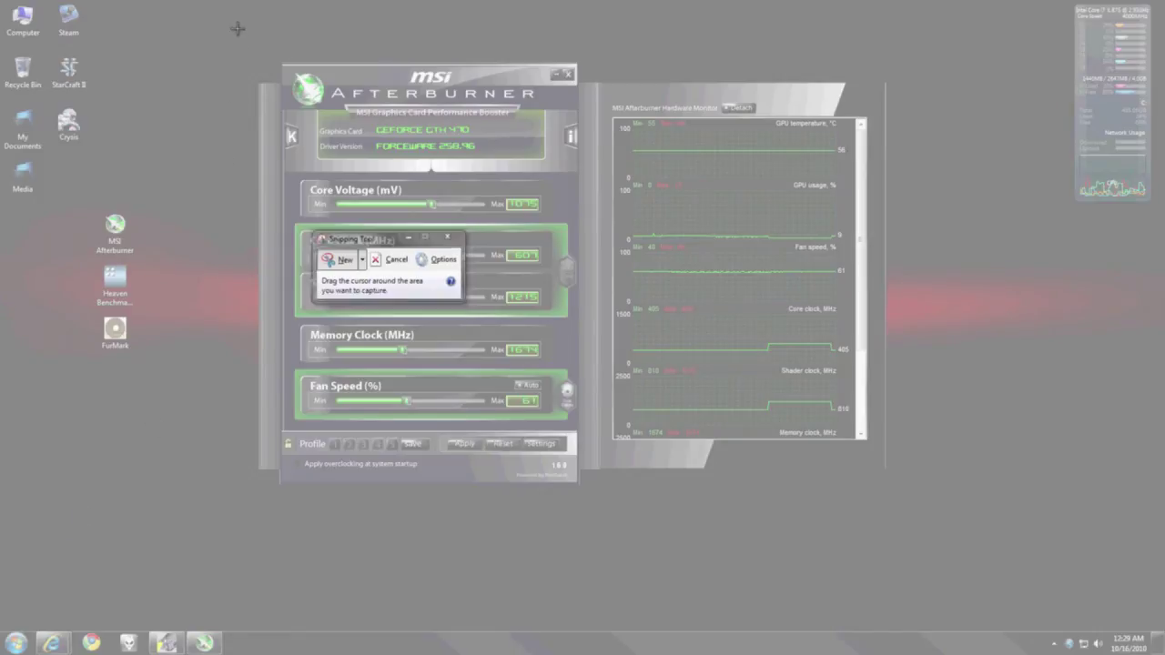
drag(237, 28, 909, 514)
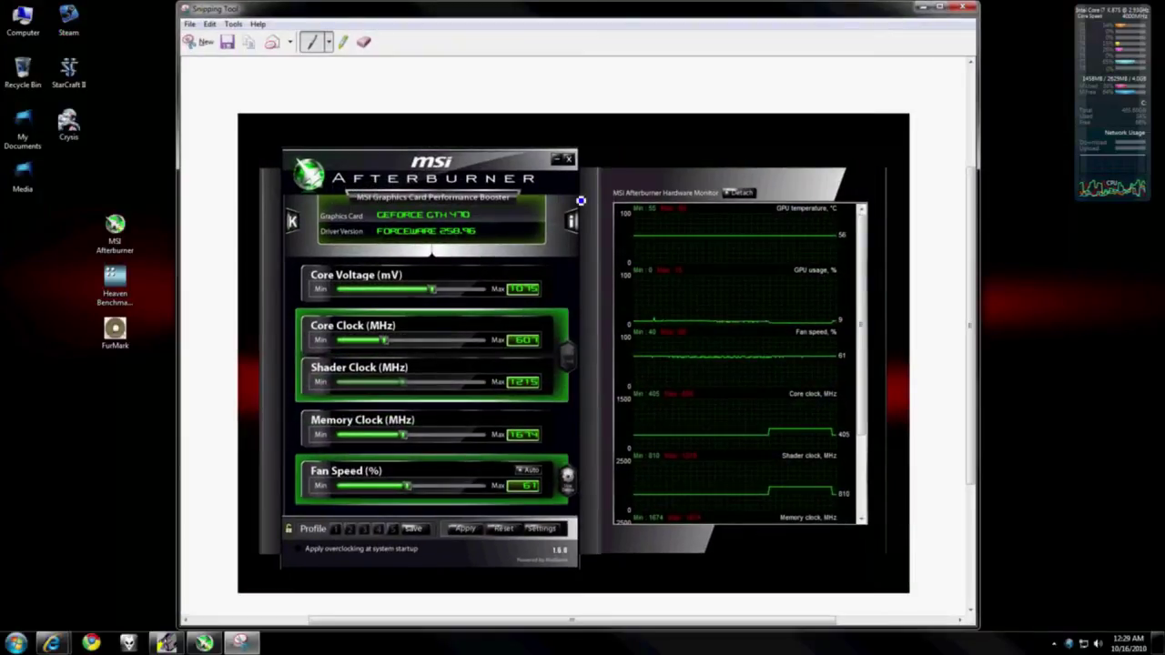
Save the capture as Capture on the Desktop and close the snipping window
drag(588, 6, 608, 46)
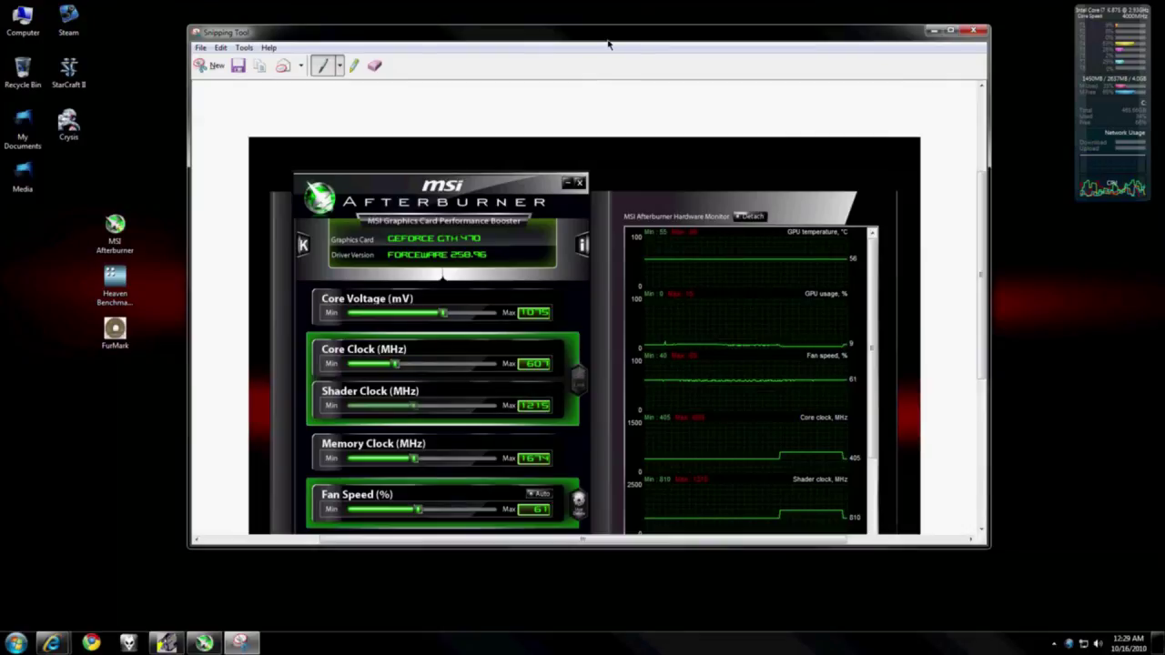
click(240, 66)
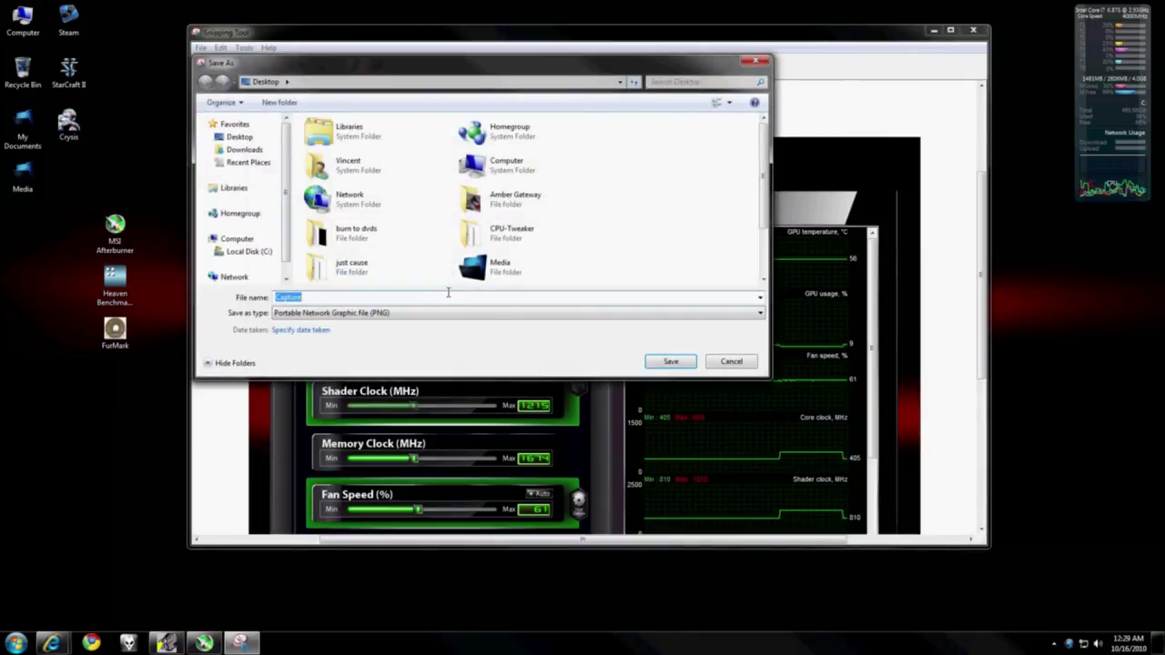
click(671, 362)
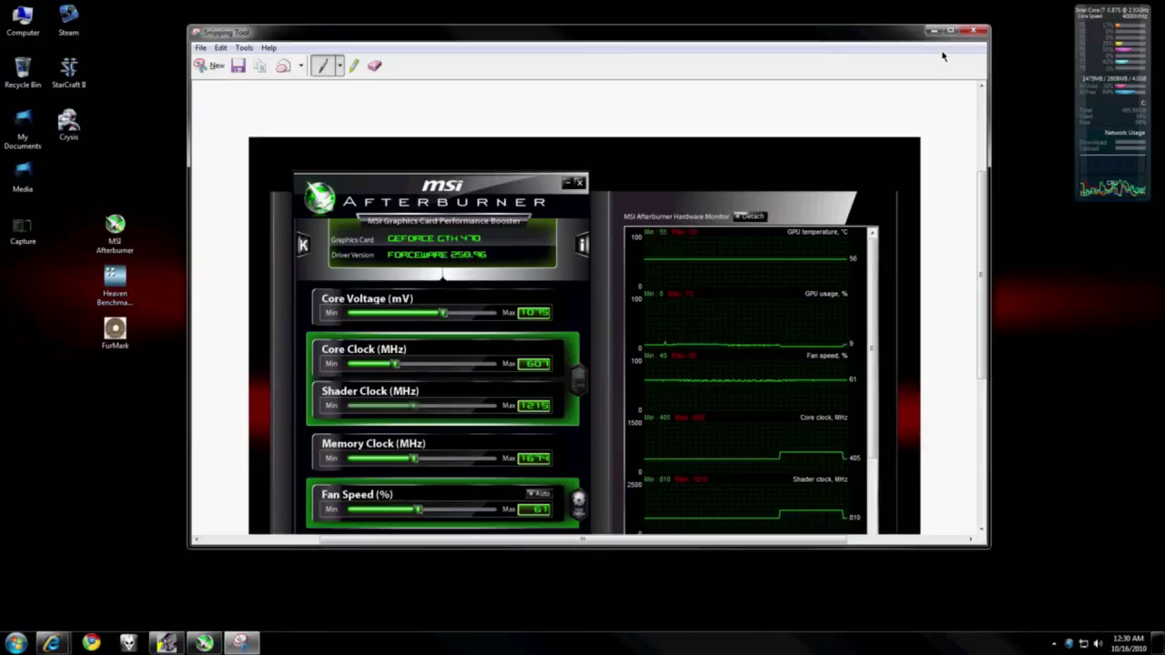
click(974, 30)
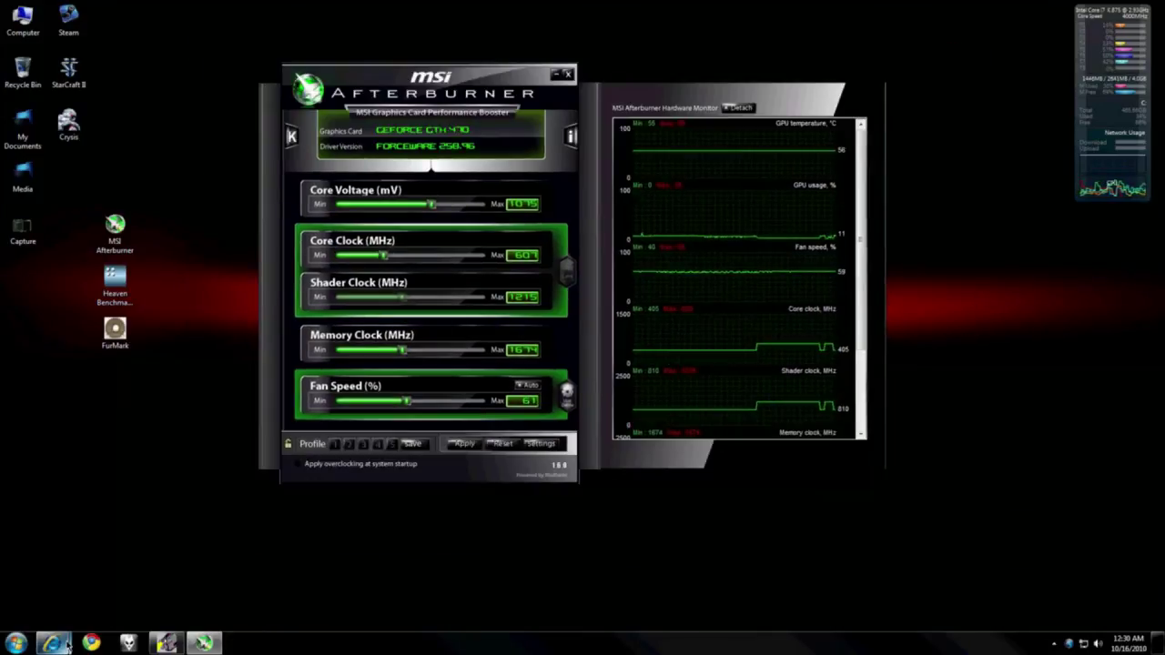
Upload the Capture image file to ImageShack from the restored browser
mouse_move(52, 644)
click(79, 574)
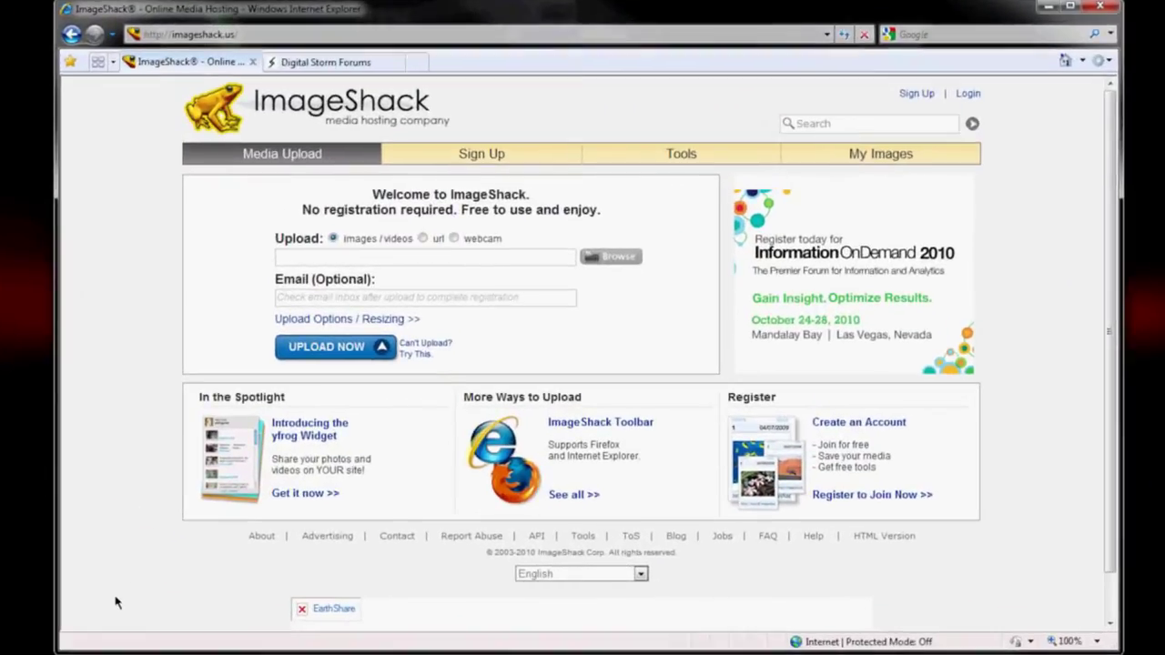
click(628, 266)
click(417, 262)
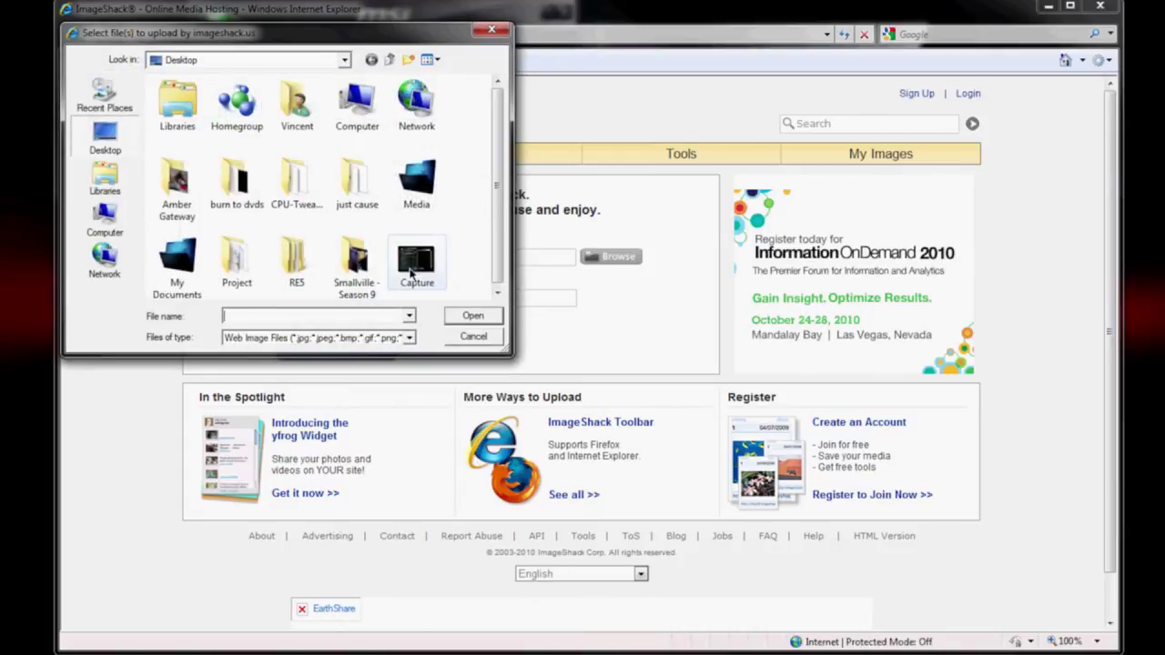
click(473, 316)
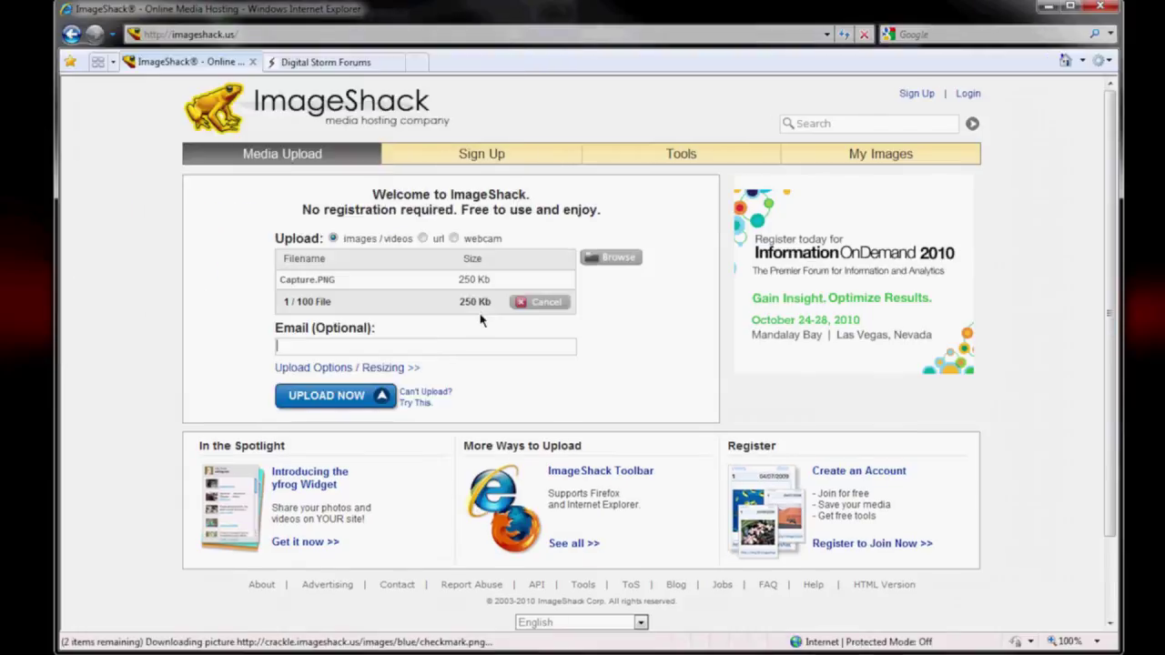
click(349, 398)
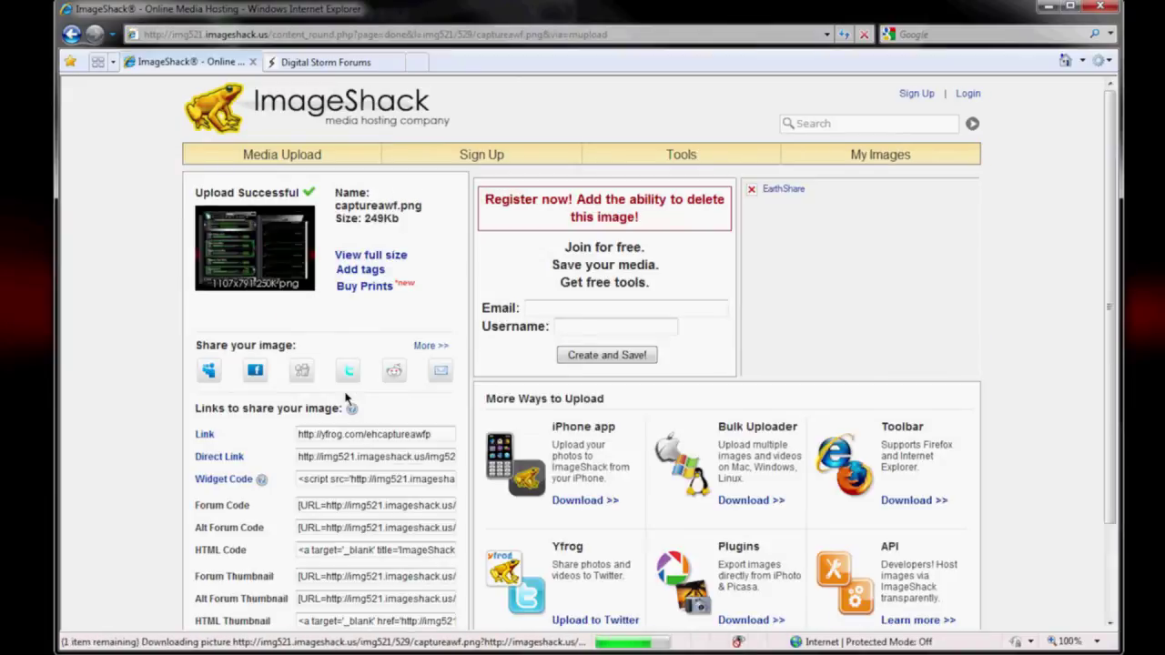
Copy the uploaded image's Direct Link and switch to the Digital Storm Forums page
scroll(346, 400, down, 2)
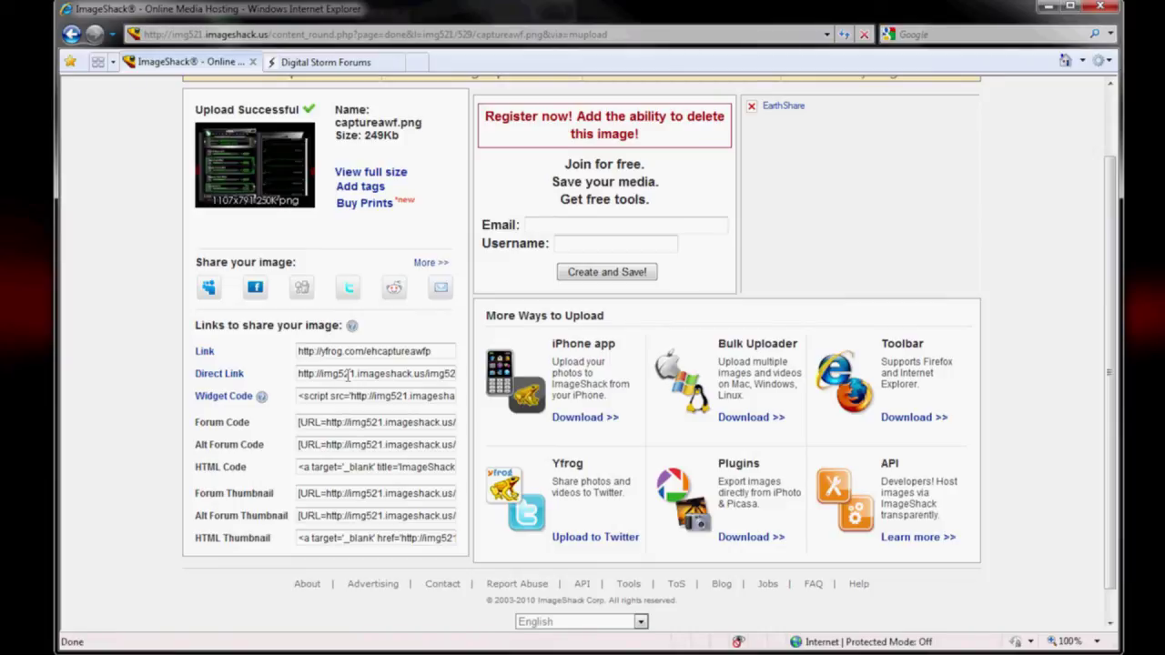
click(325, 374)
key(ctrl+c)
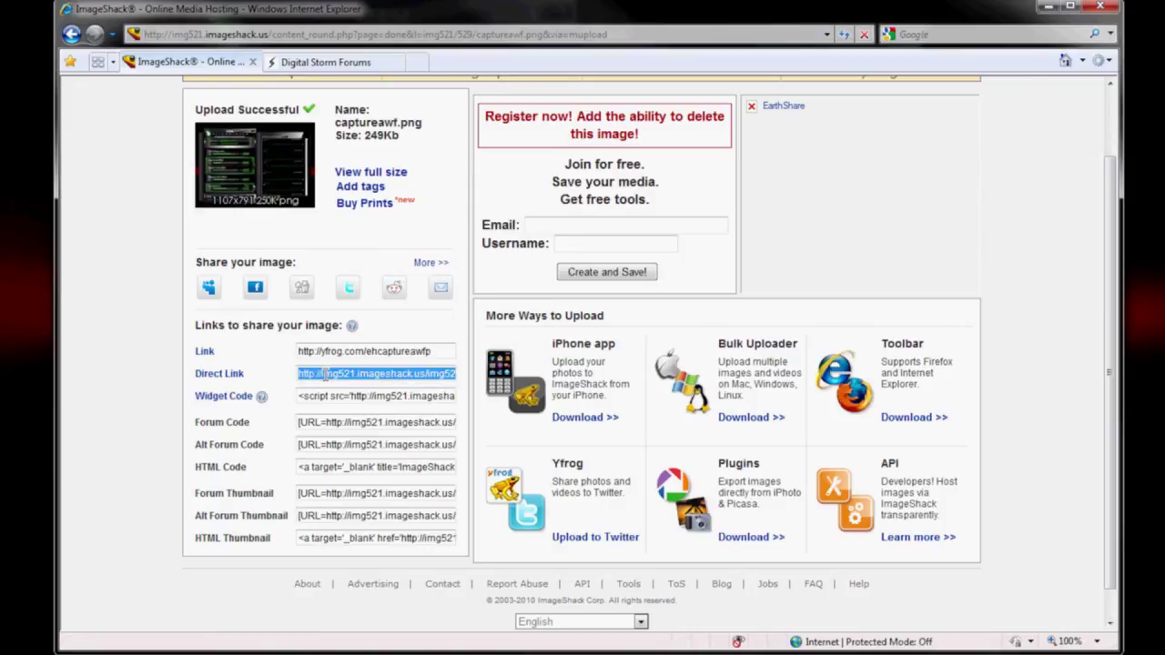
click(318, 61)
scroll(432, 256, down, 3)
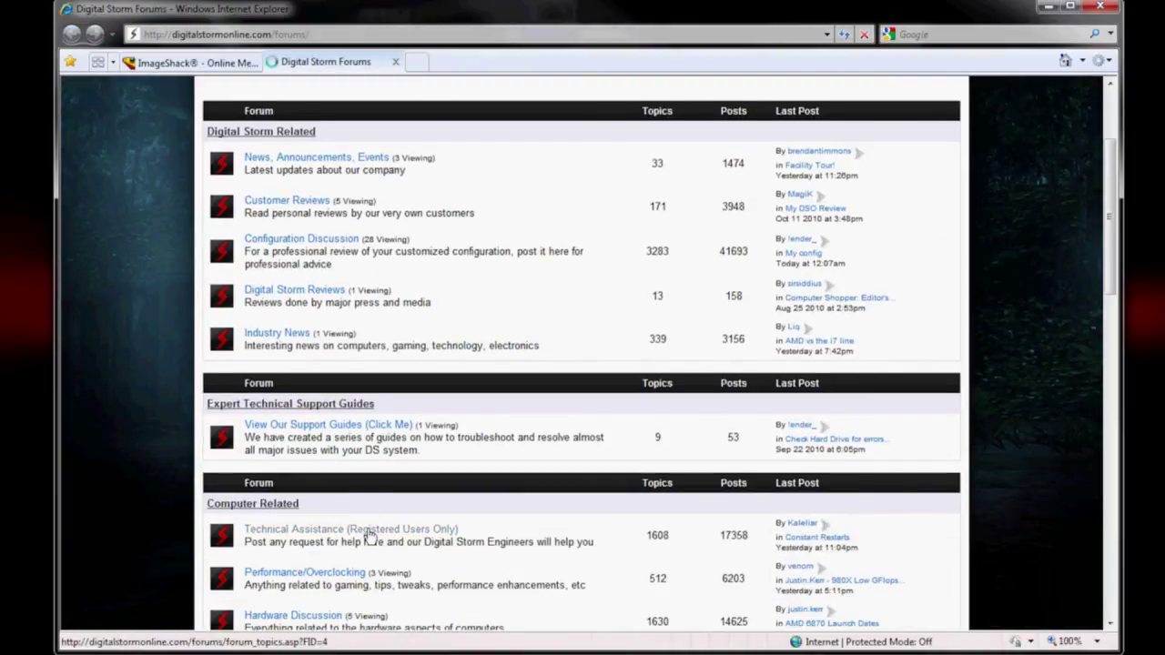
Start a new Technical Assistance topic and paste the screenshot's direct link into the message
click(368, 535)
click(231, 275)
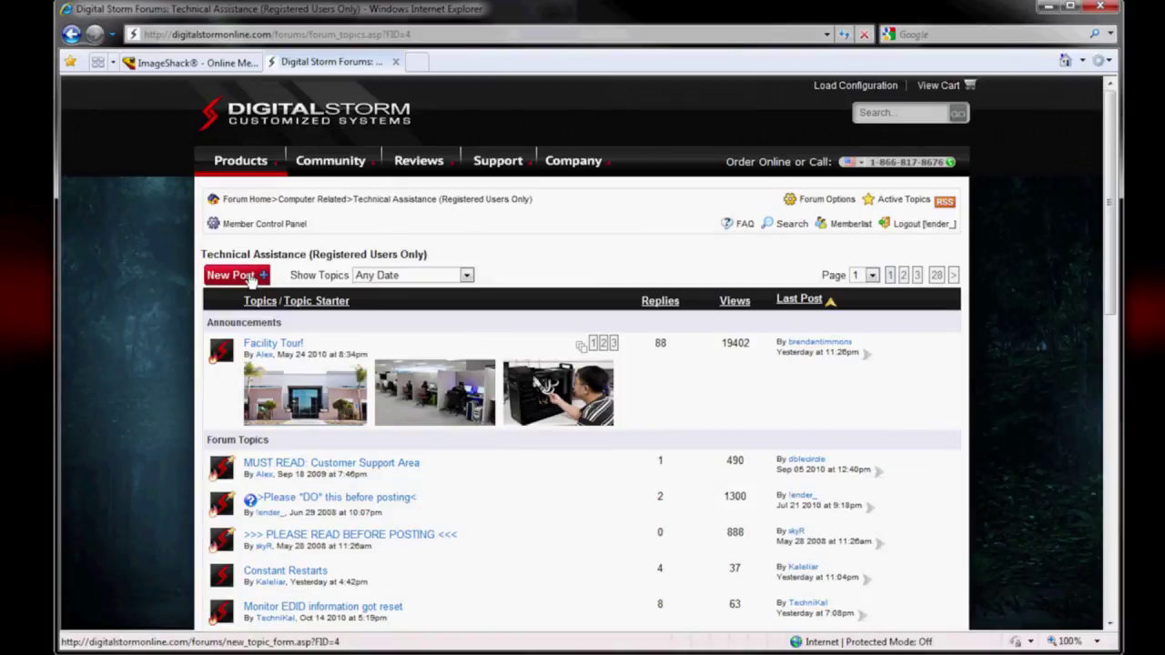
click(436, 410)
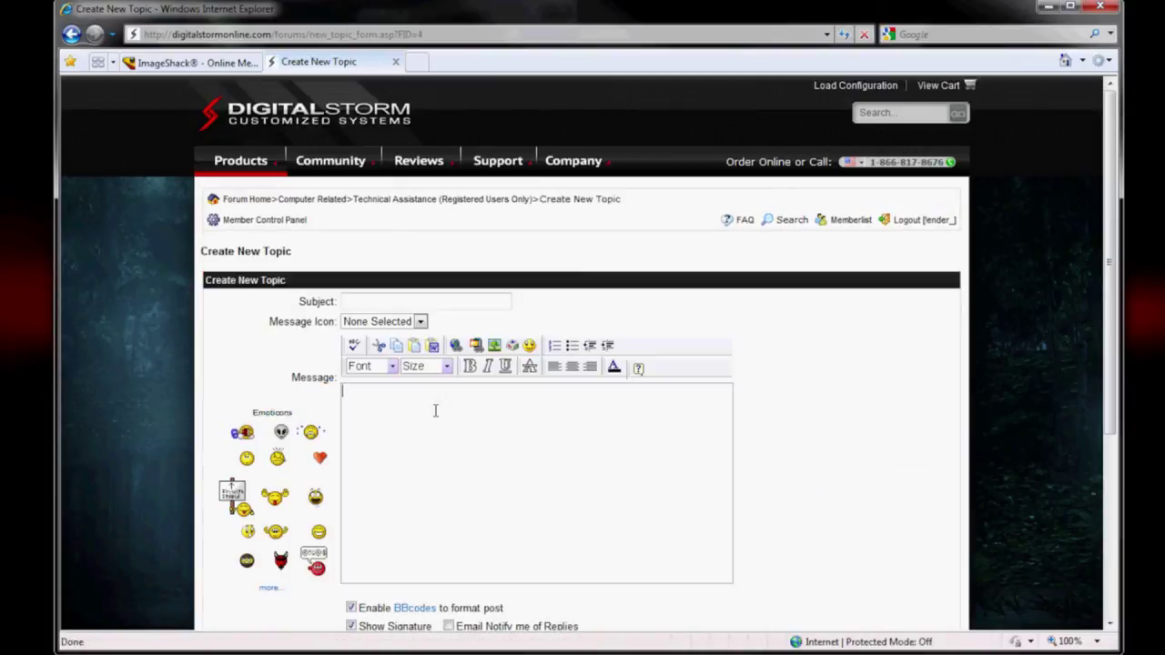
key(ctrl+v)
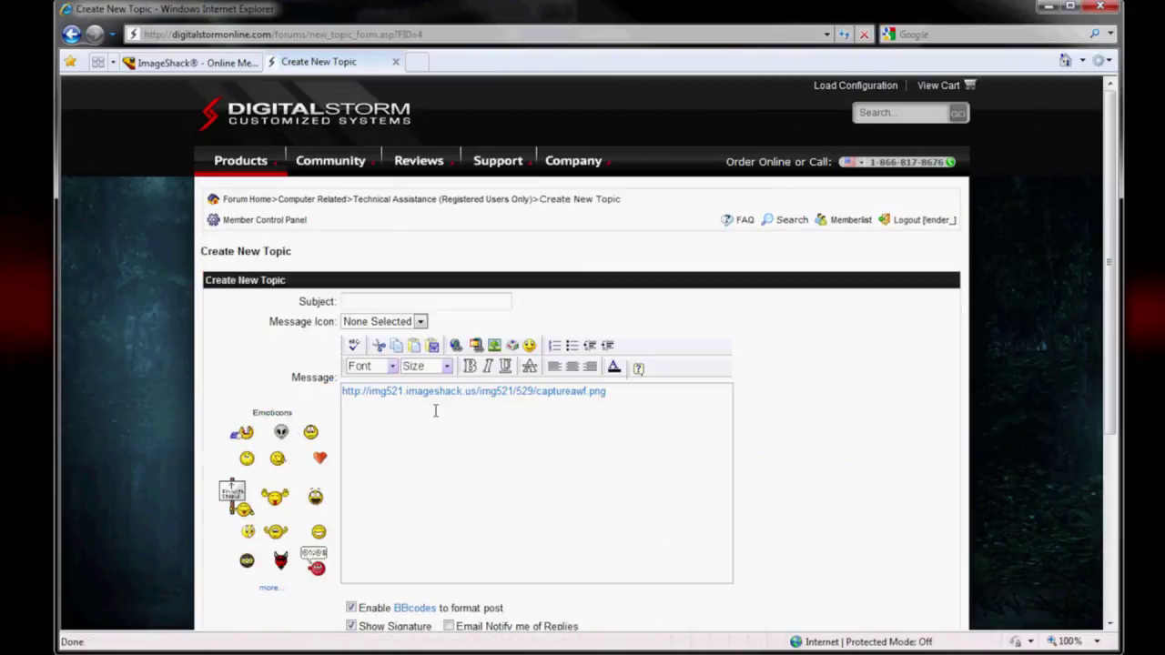
Add a second copy of the link wrapped in [img] and [/img] tags on a new line
key(Return)
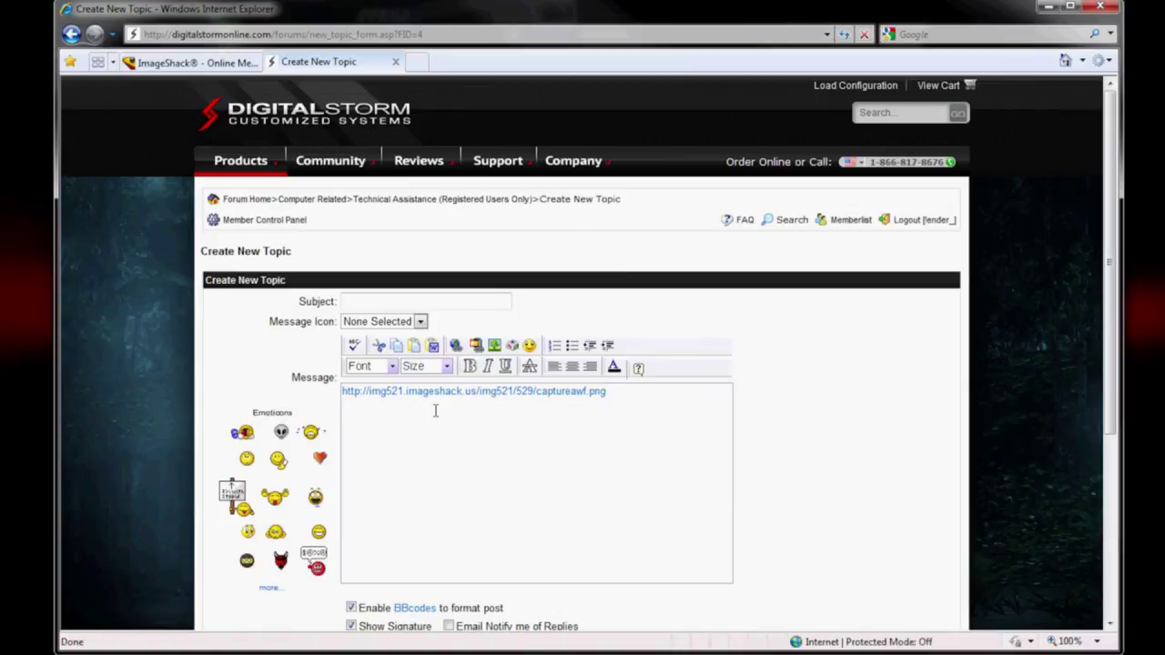
text([img])
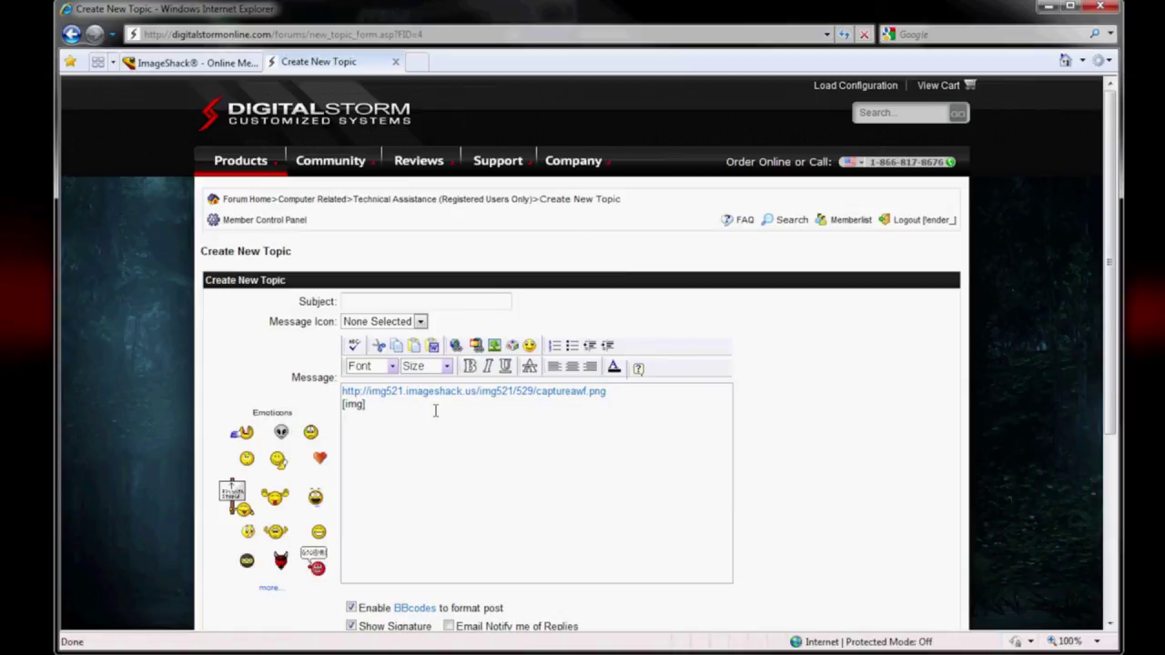
key(ctrl+v)
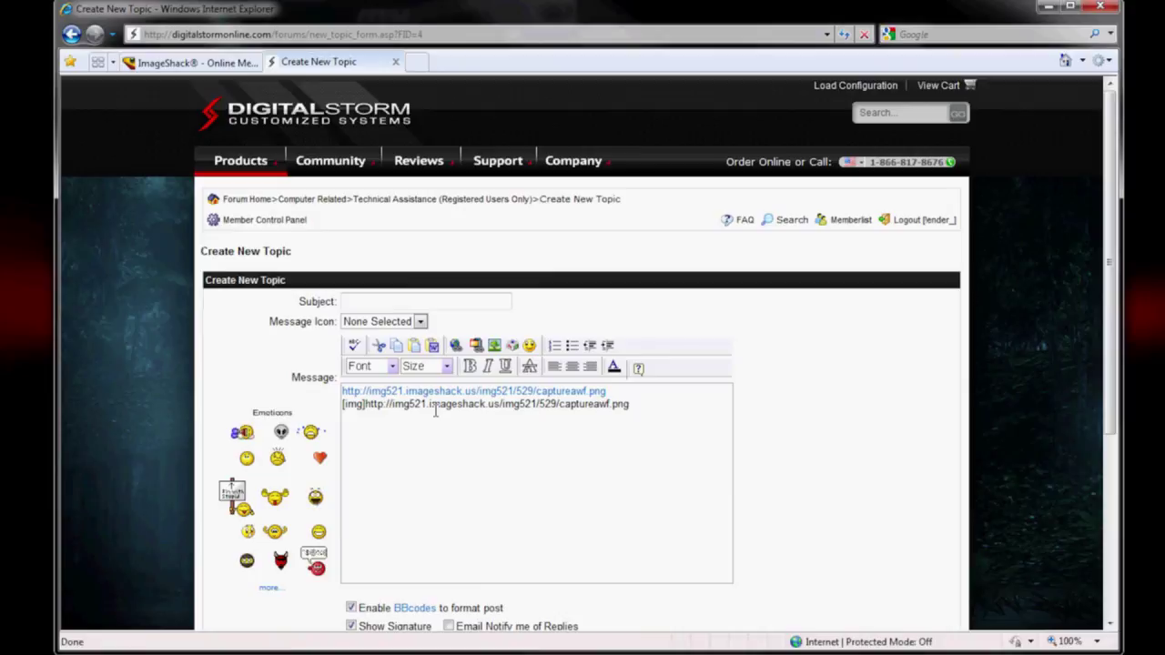
text([/i)
text(mg])
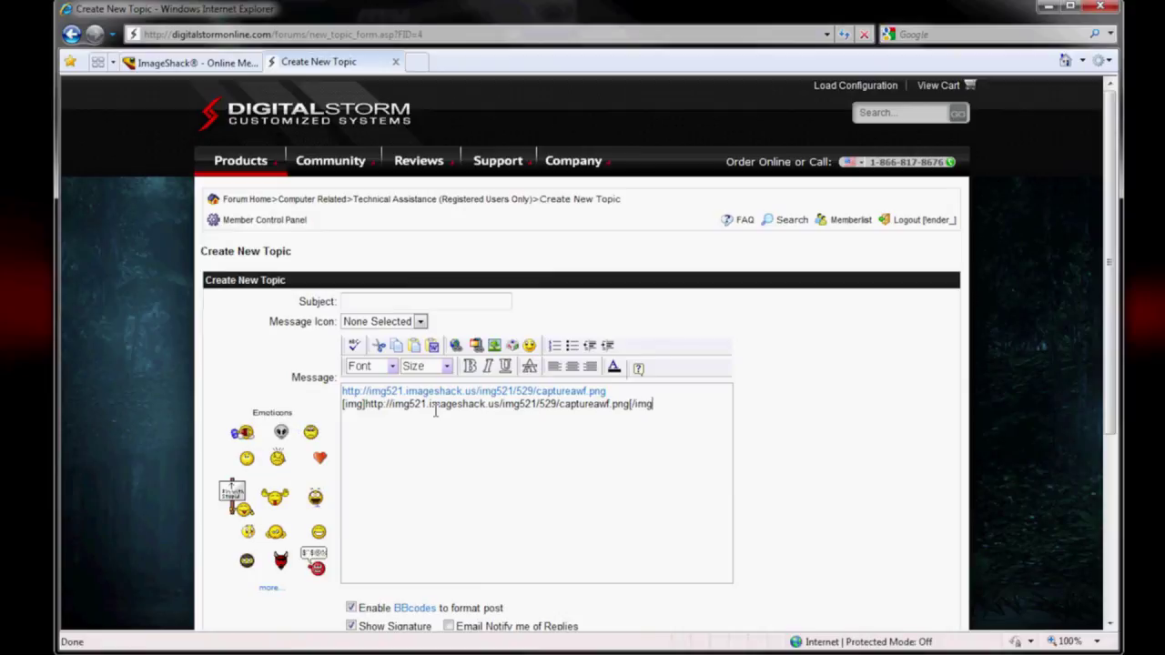
key(Return)
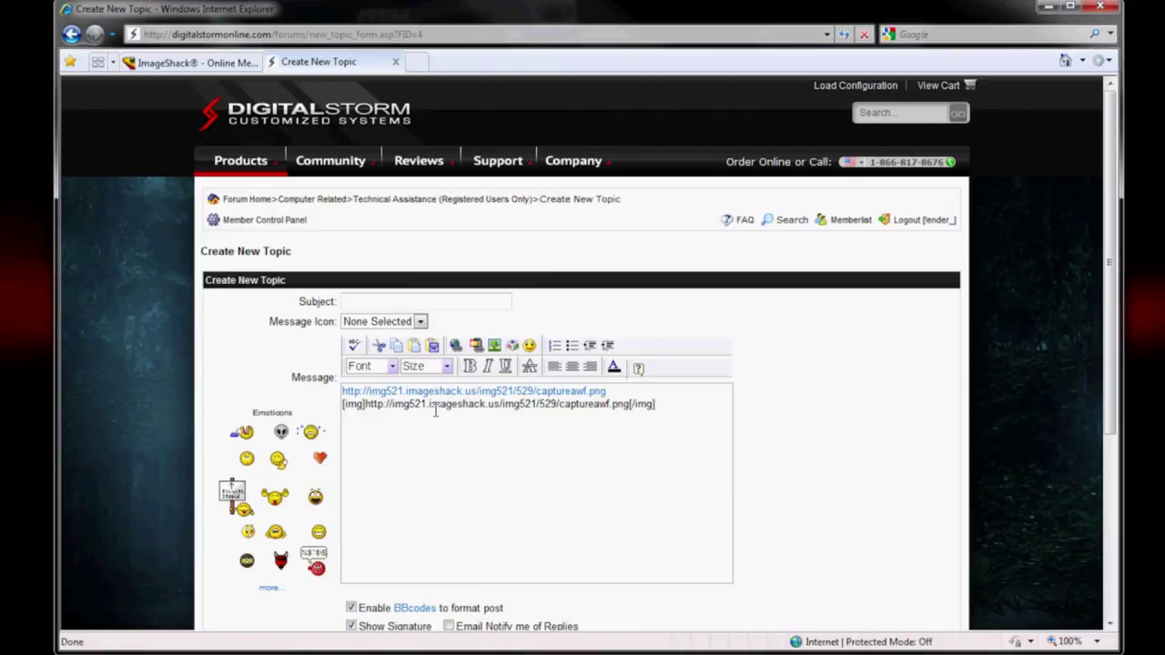
Insert the ImageShack screenshot link as an image via Insert Image, previewing before confirming
click(499, 354)
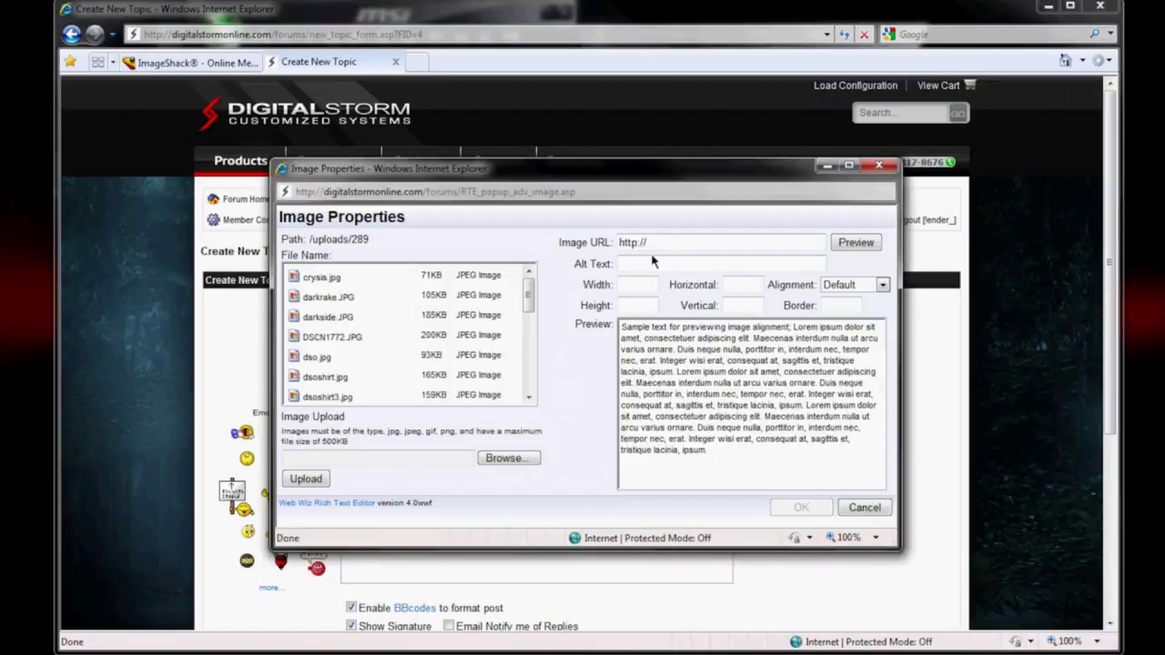
drag(675, 242, 582, 250)
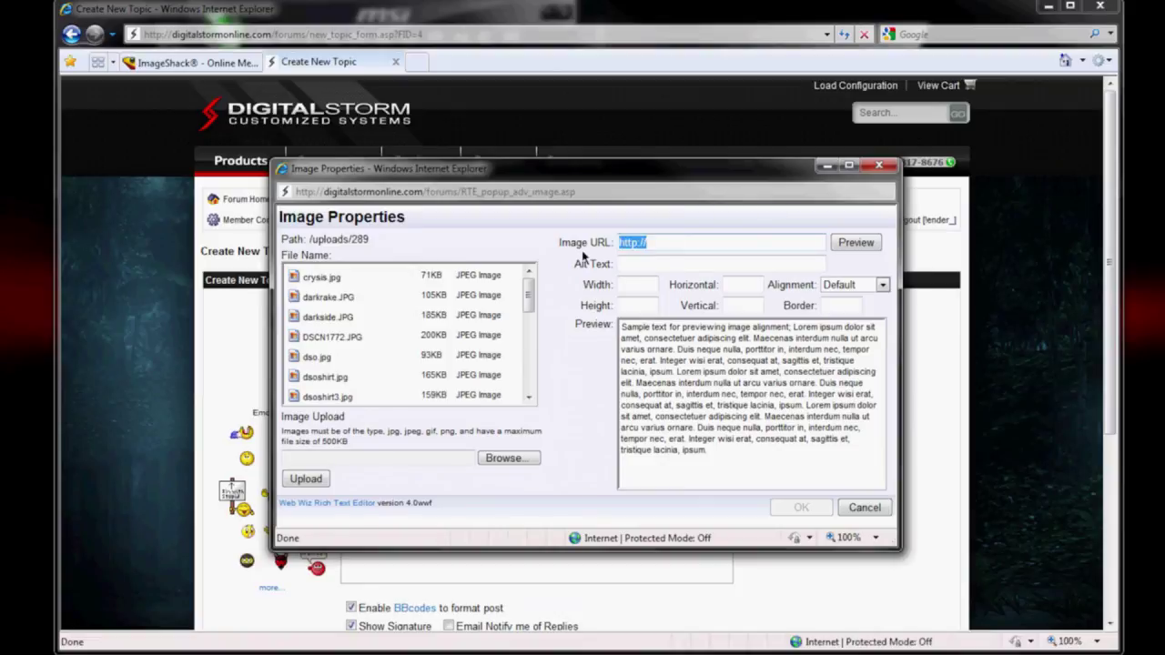
key(ctrl+v)
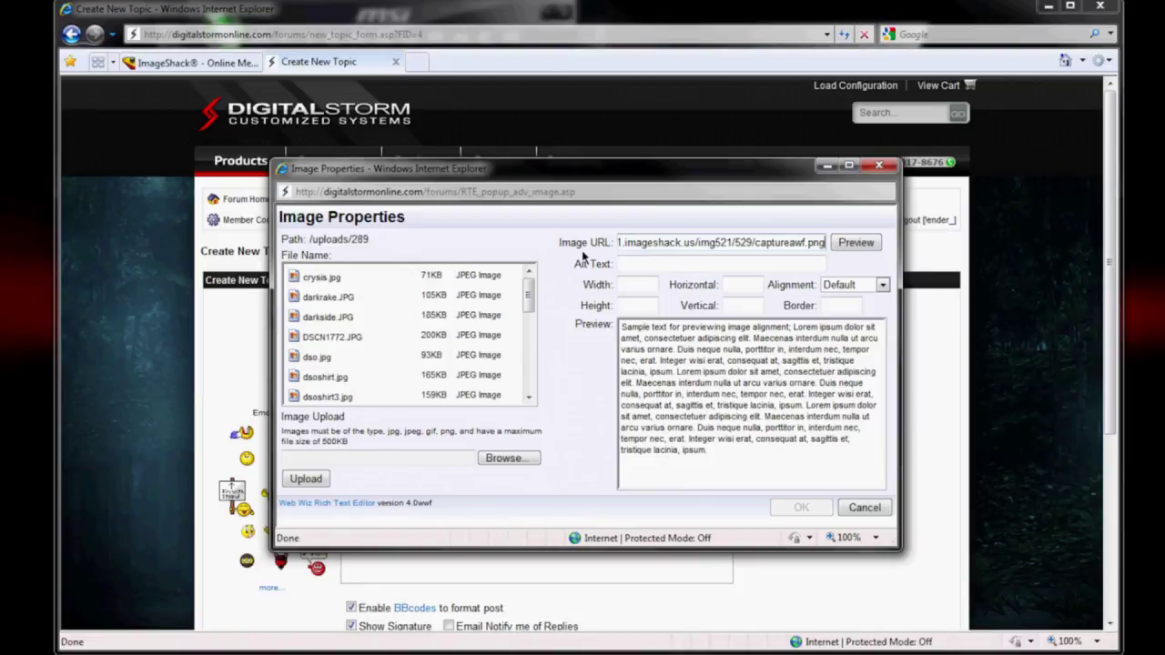
click(856, 244)
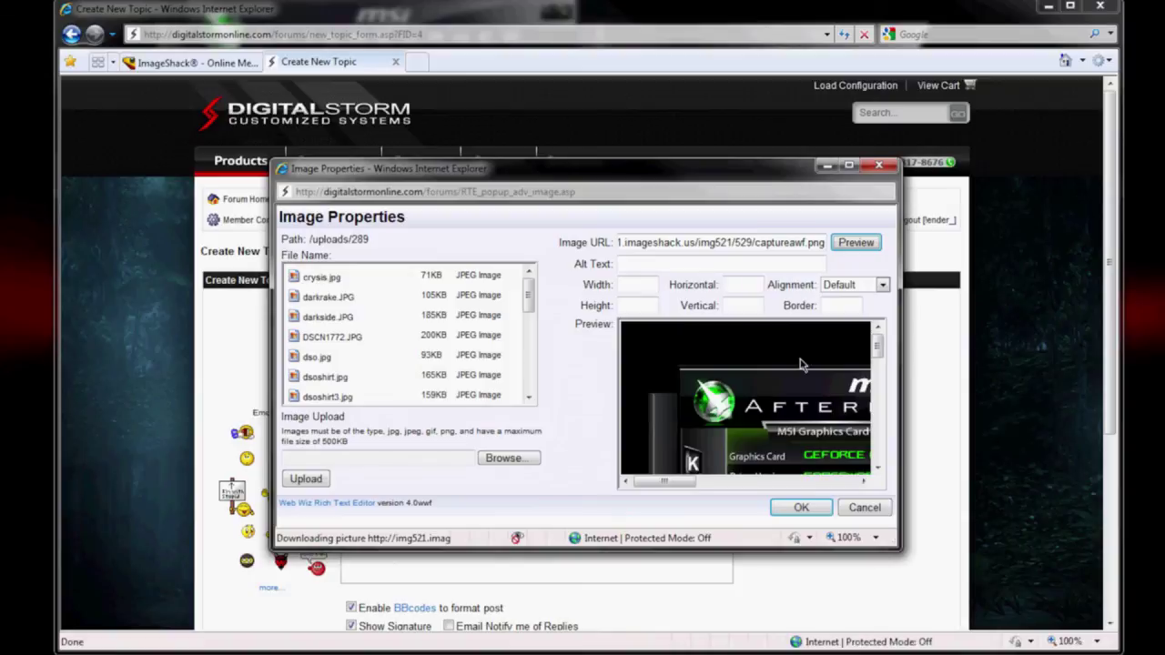
click(801, 508)
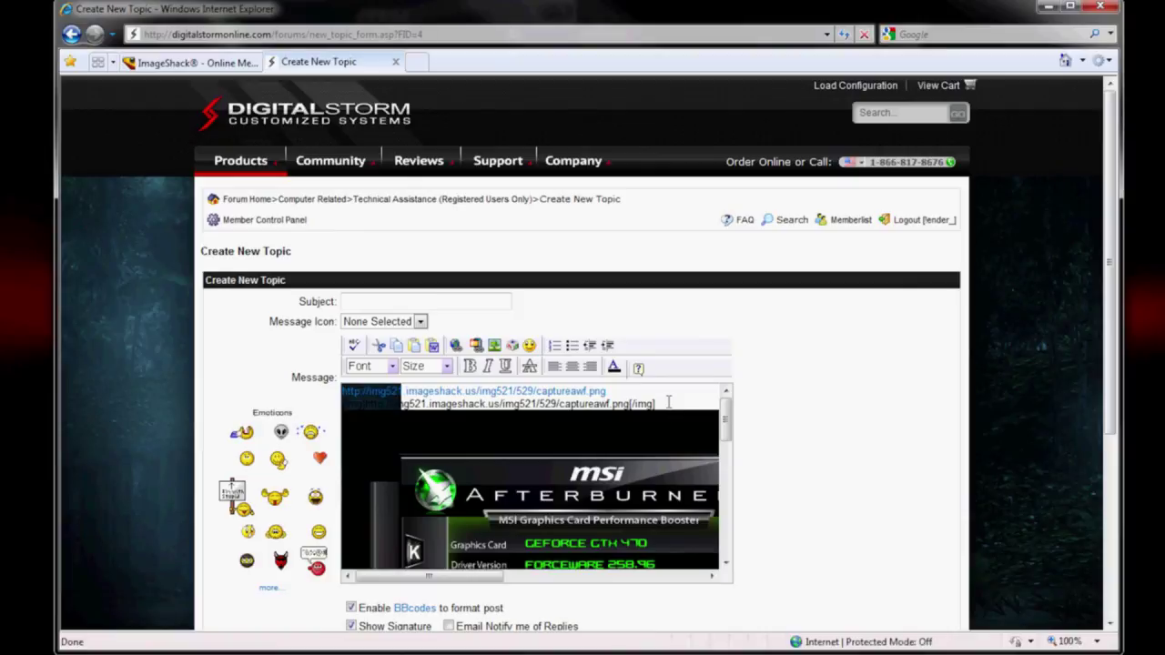
scroll(669, 402, down, 10)
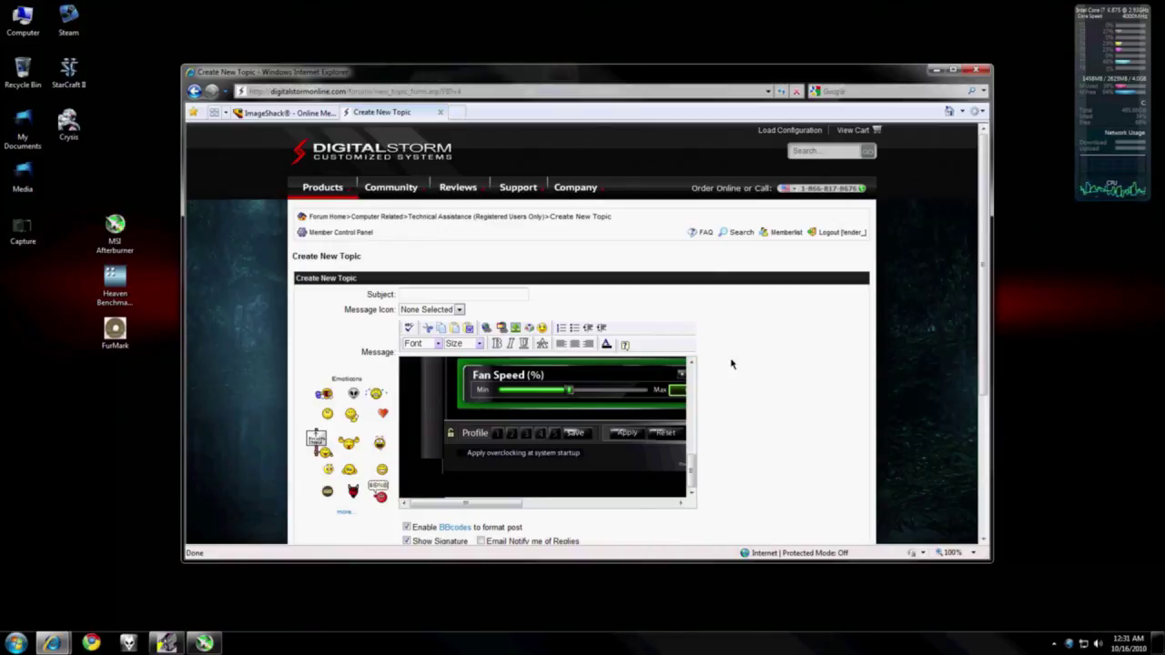
scroll(731, 364, down, 2)
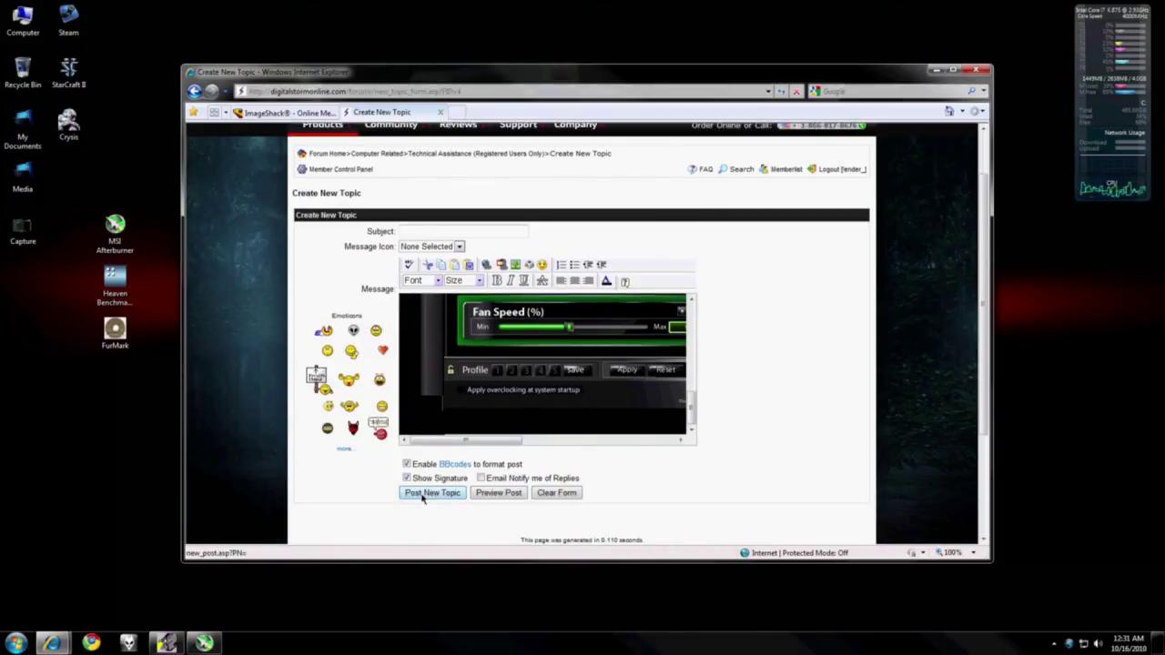